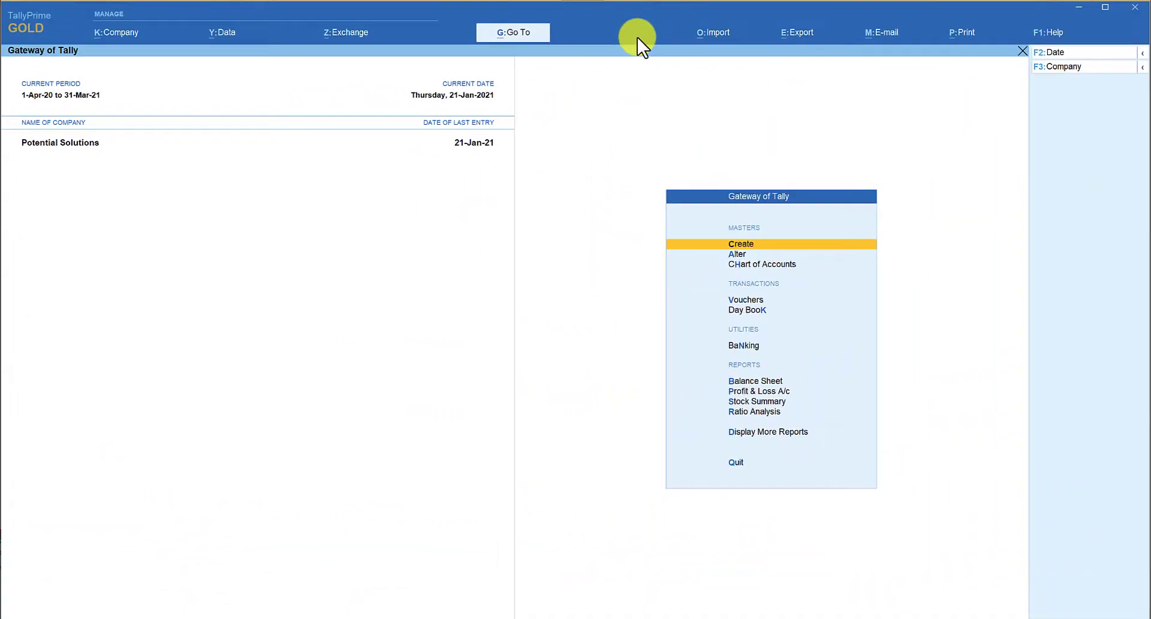
# Step: Open the India Mart ledger for alteration and bring up its interest parameters
pyautogui.press('Down')
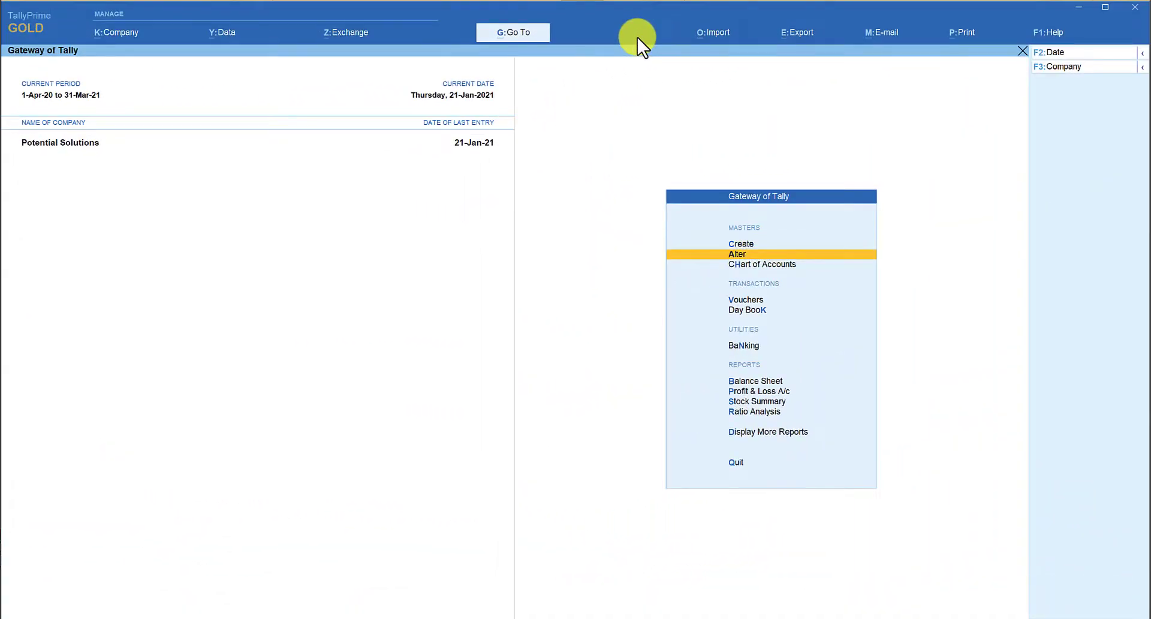
pyautogui.press('Return')
pyautogui.press('Down')
pyautogui.press('Return')
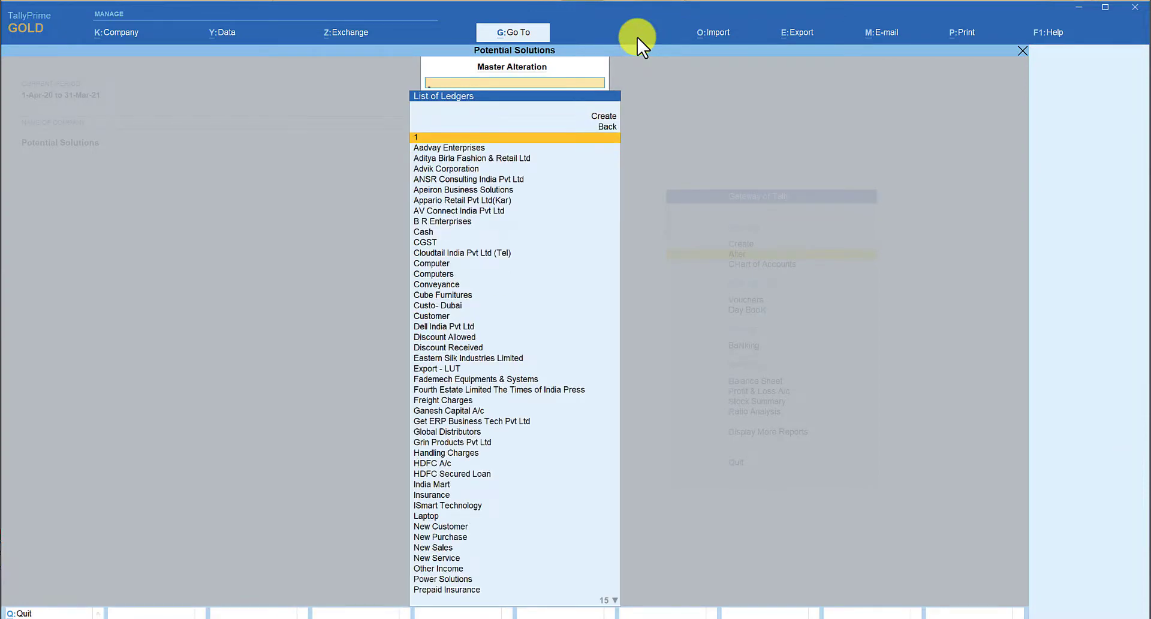
pyautogui.write('India')
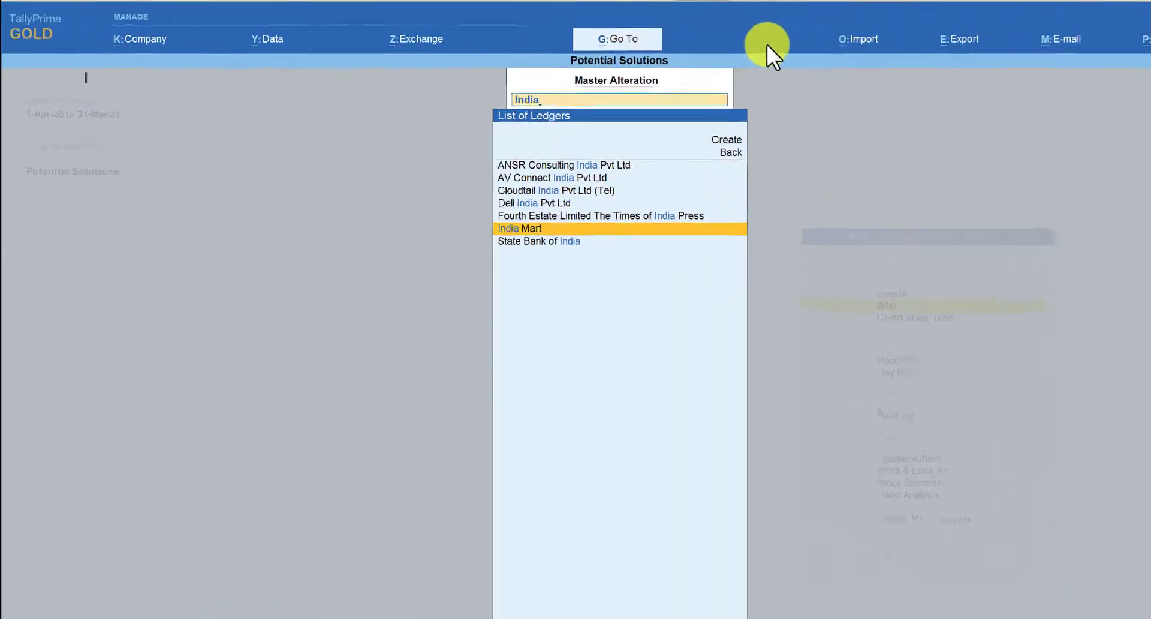
pyautogui.press('Return')
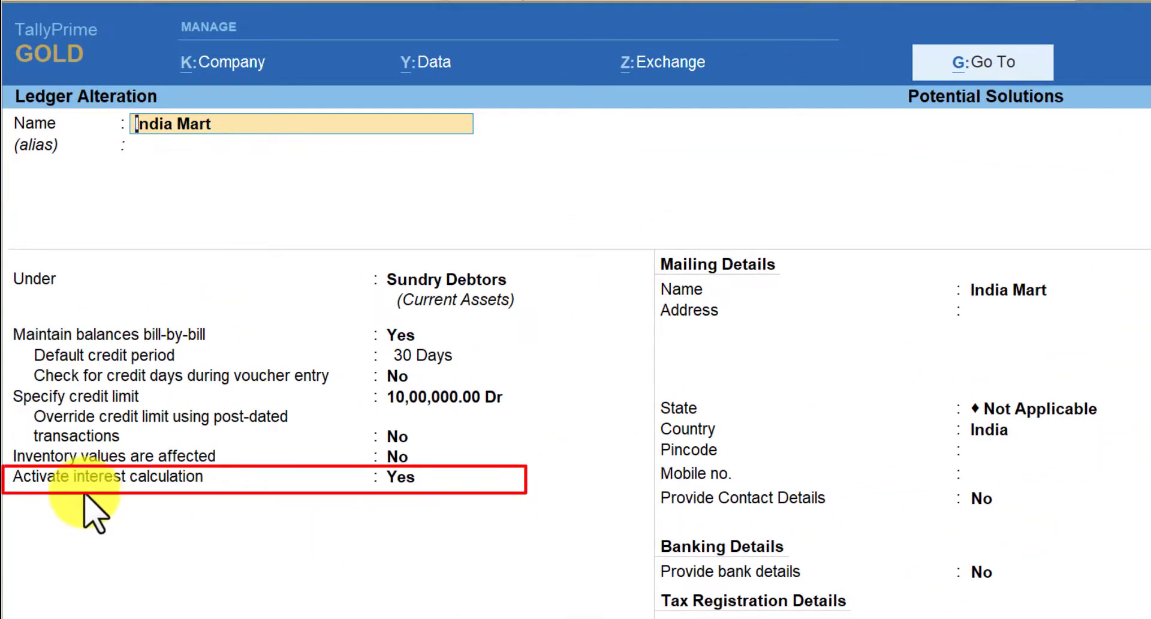
pyautogui.click(394, 480)
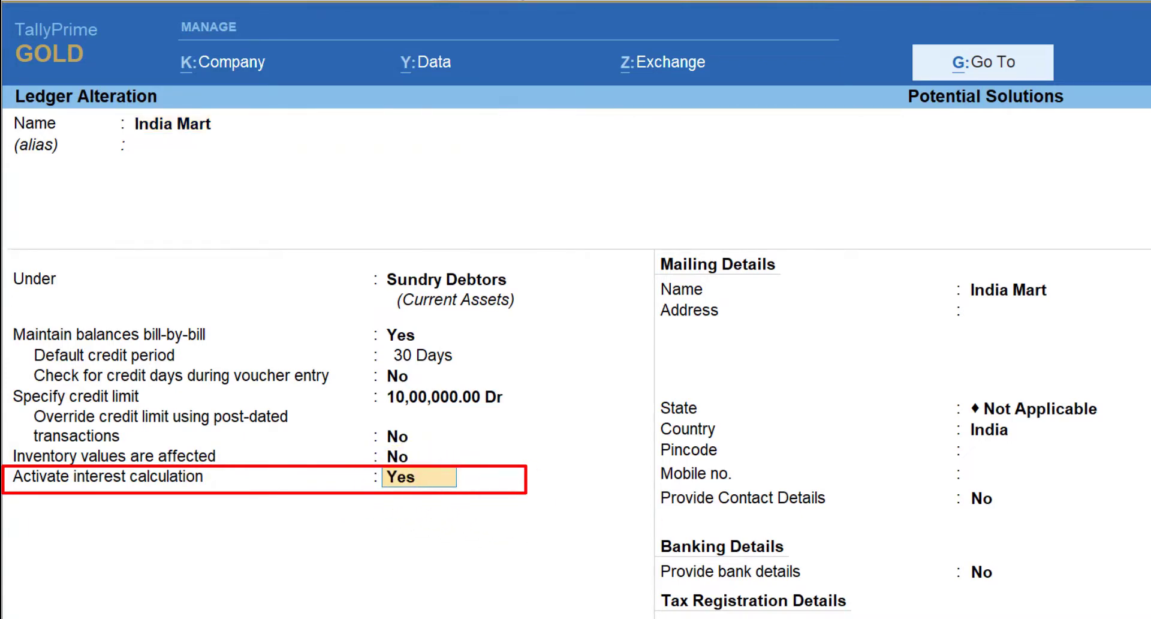
pyautogui.press('Return')
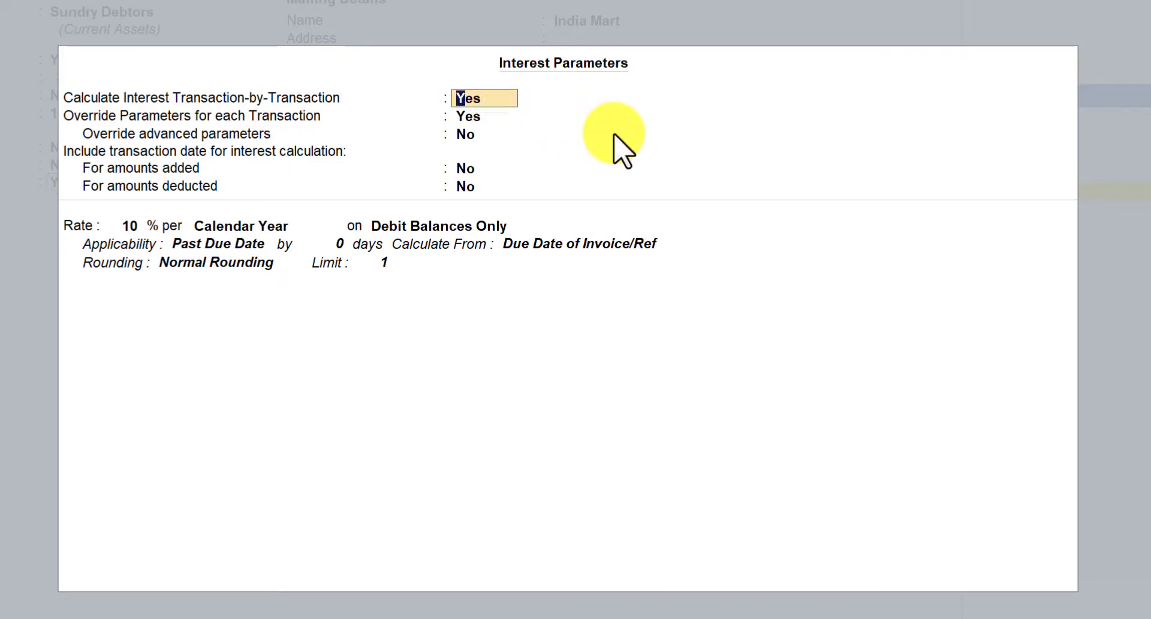
# Step: Set transaction-by-transaction interest calculation to No, and return it to Yes
pyautogui.write('n')
pyautogui.press('Return')
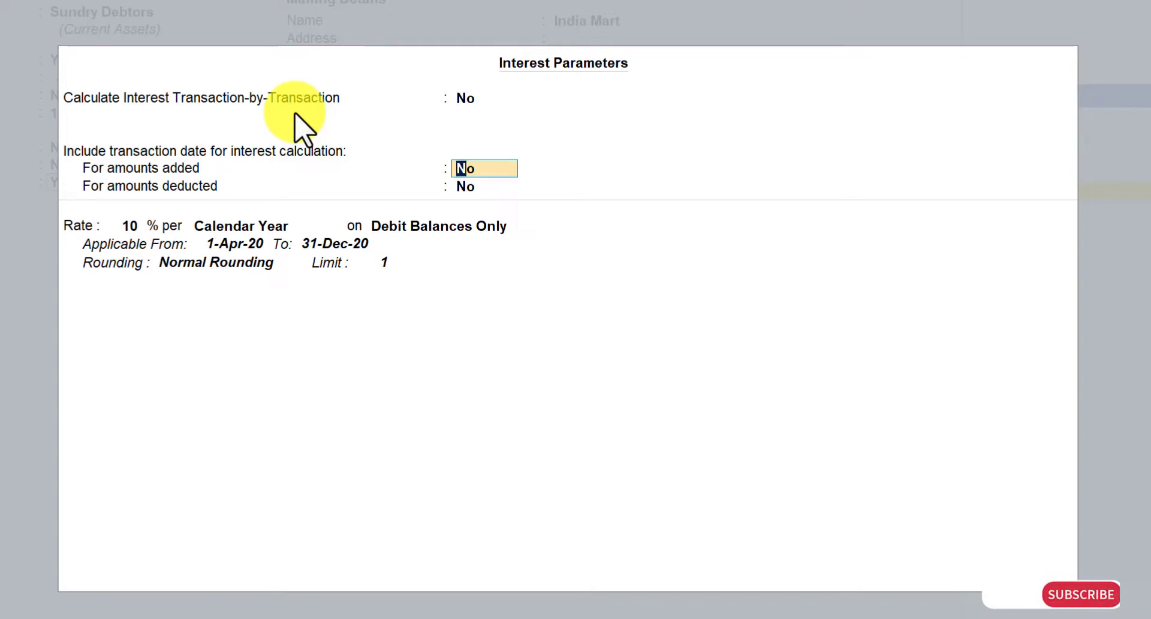
pyautogui.press('Up')
pyautogui.write('y')
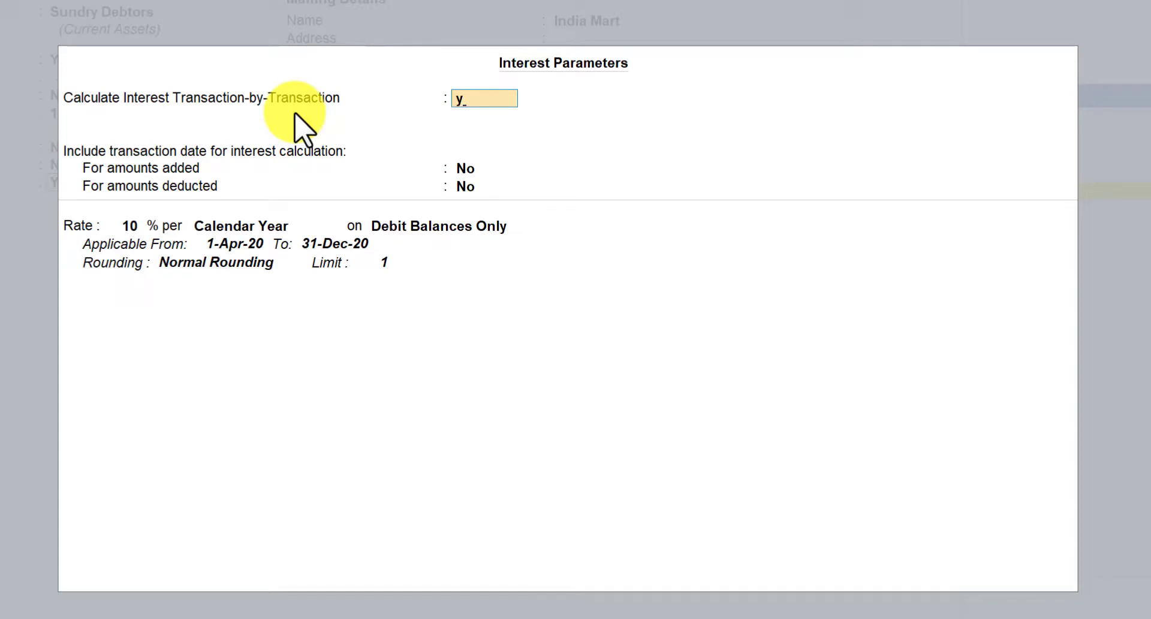
pyautogui.press('Return')
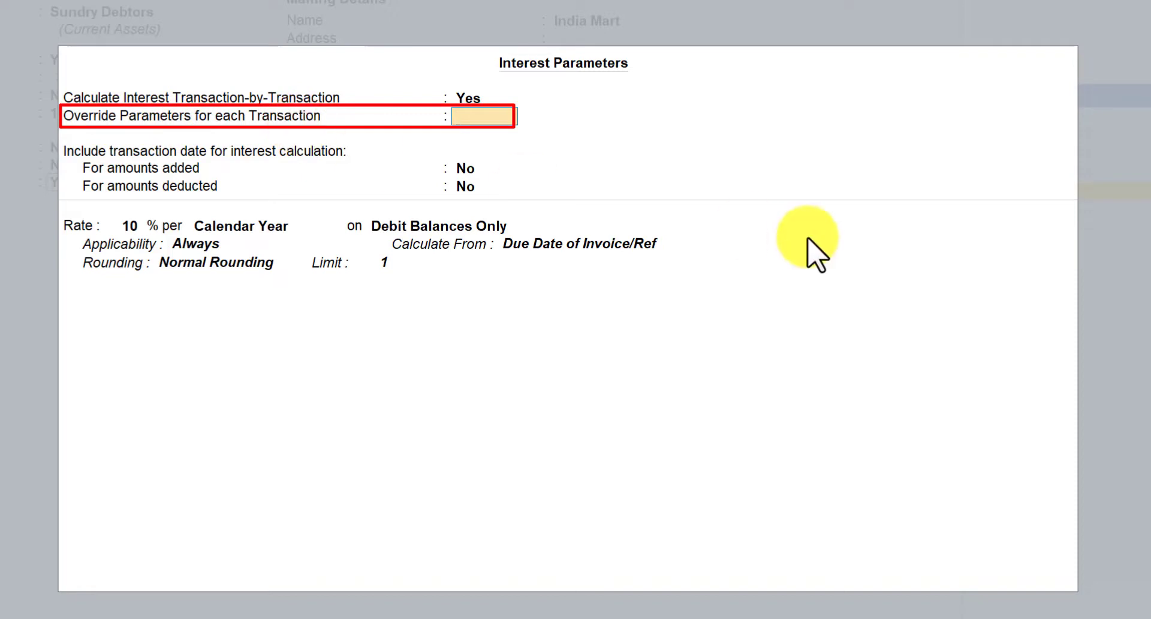
# Step: Set the override of interest parameters for each transaction to No
pyautogui.write('n')
pyautogui.press('Return')
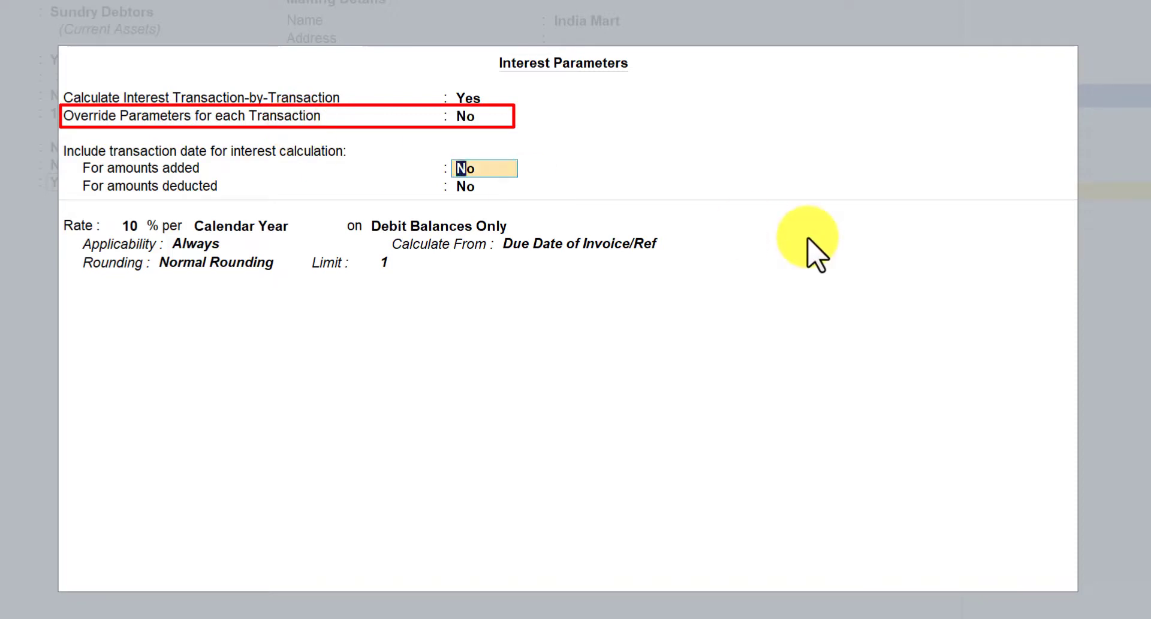
pyautogui.press('Up')
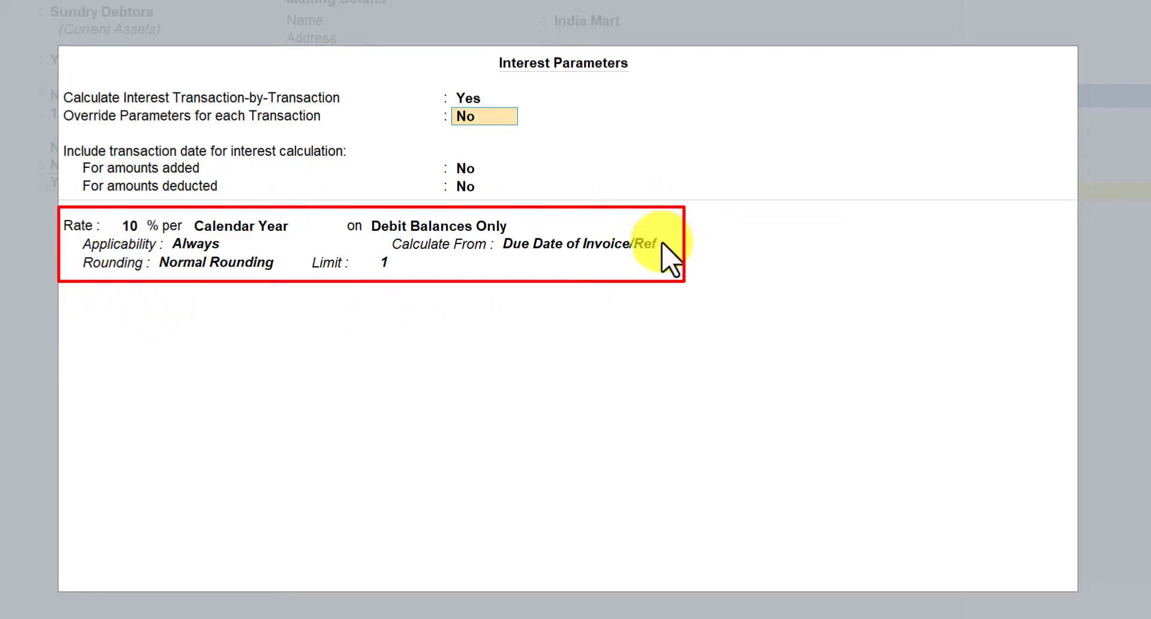
# Step: Set the interest applicability to Past Due Date by 0 days with Normal Rounding, and save the India Mart ledger
pyautogui.click(198, 244)
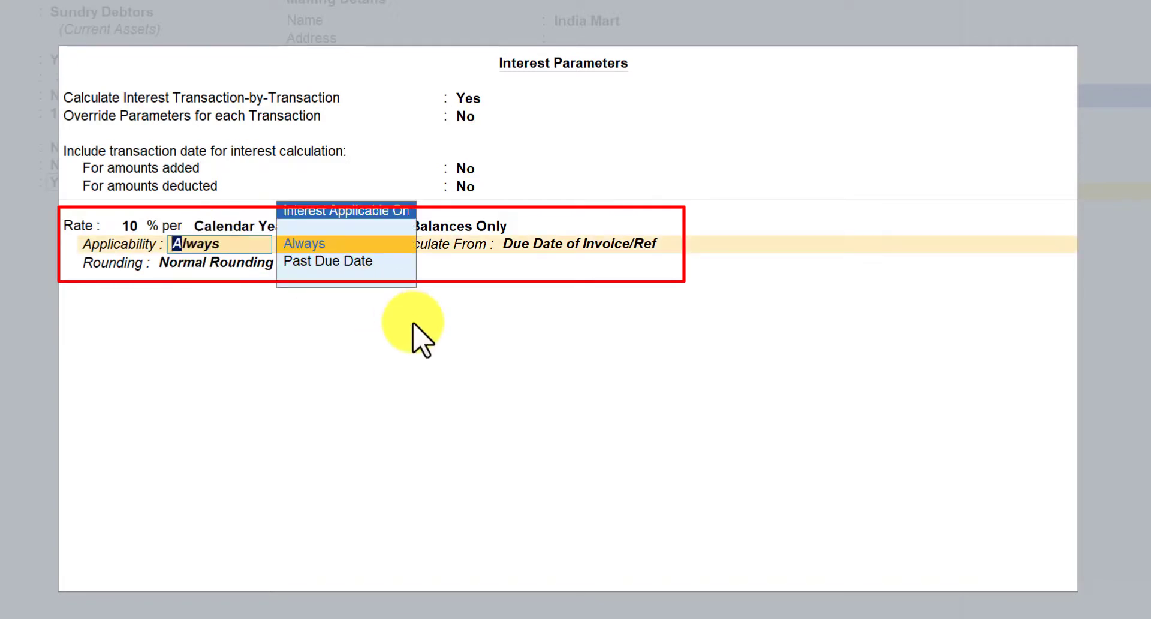
pyautogui.press('Down')
pyautogui.press('Return')
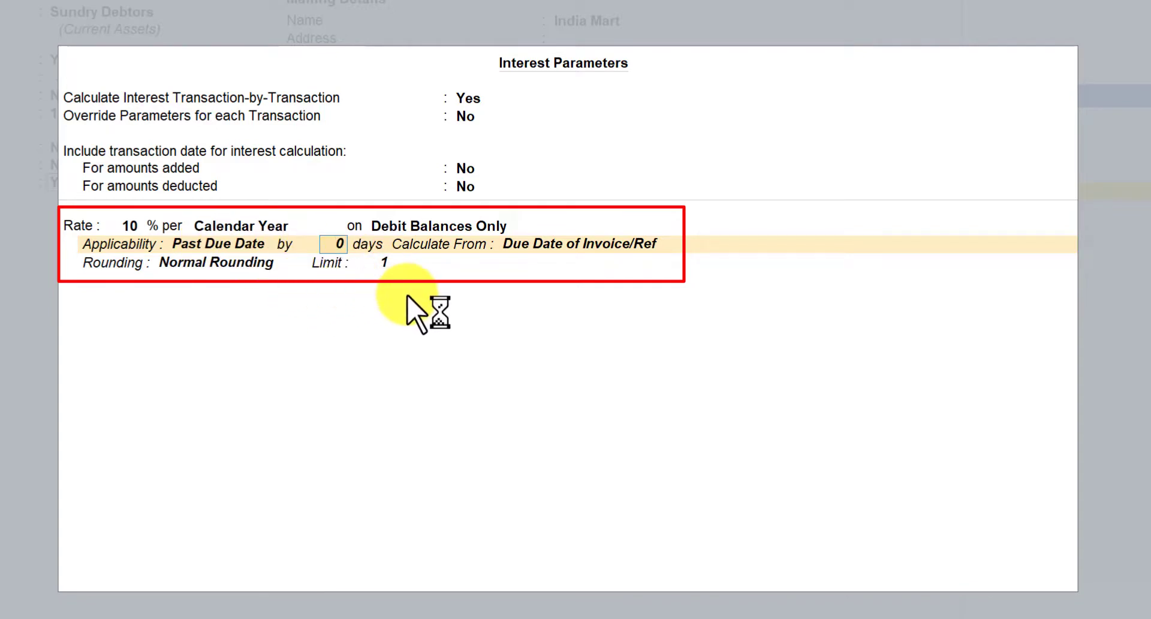
pyautogui.press('Return')
pyautogui.press('Return')
pyautogui.press('Return')
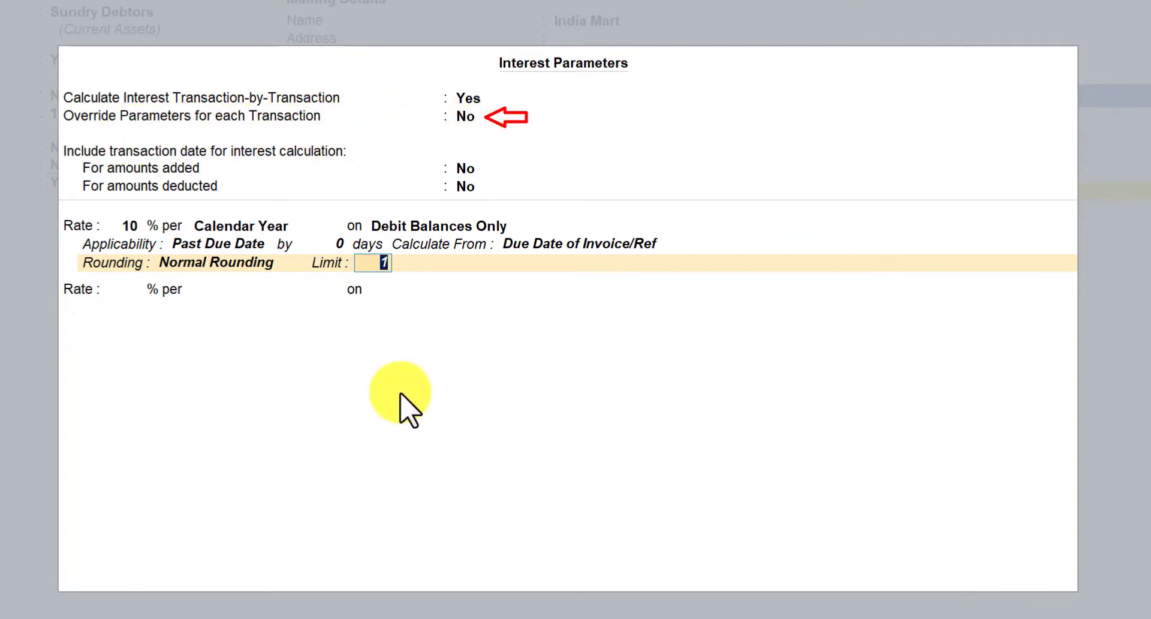
pyautogui.hotkey('ctrl', 'a')
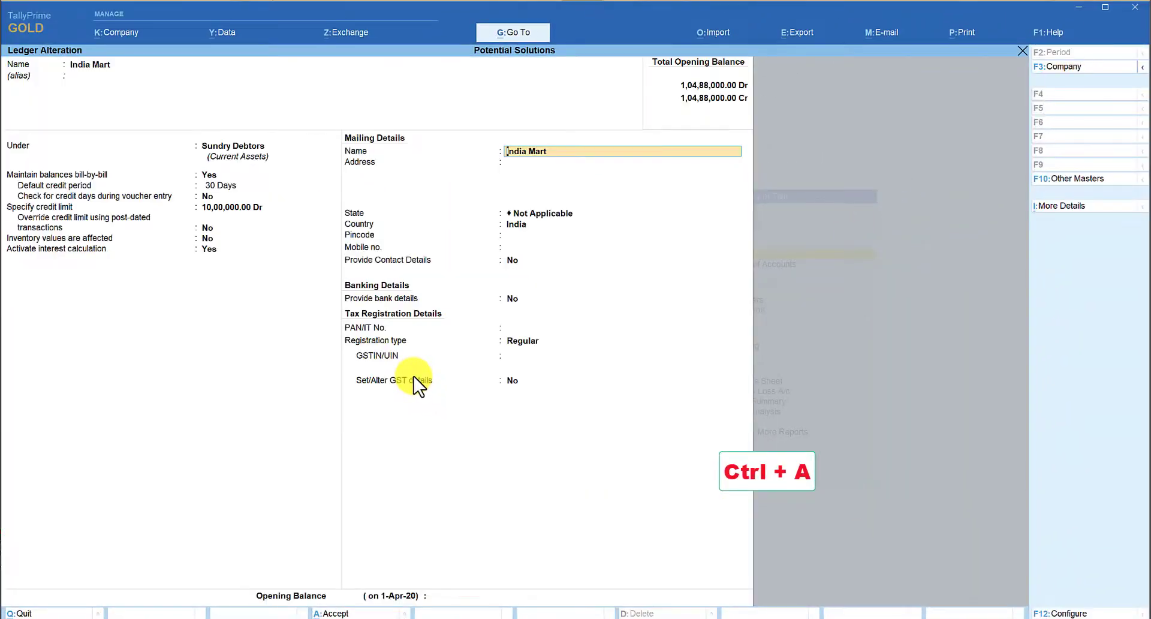
pyautogui.hotkey('ctrl', 'a')
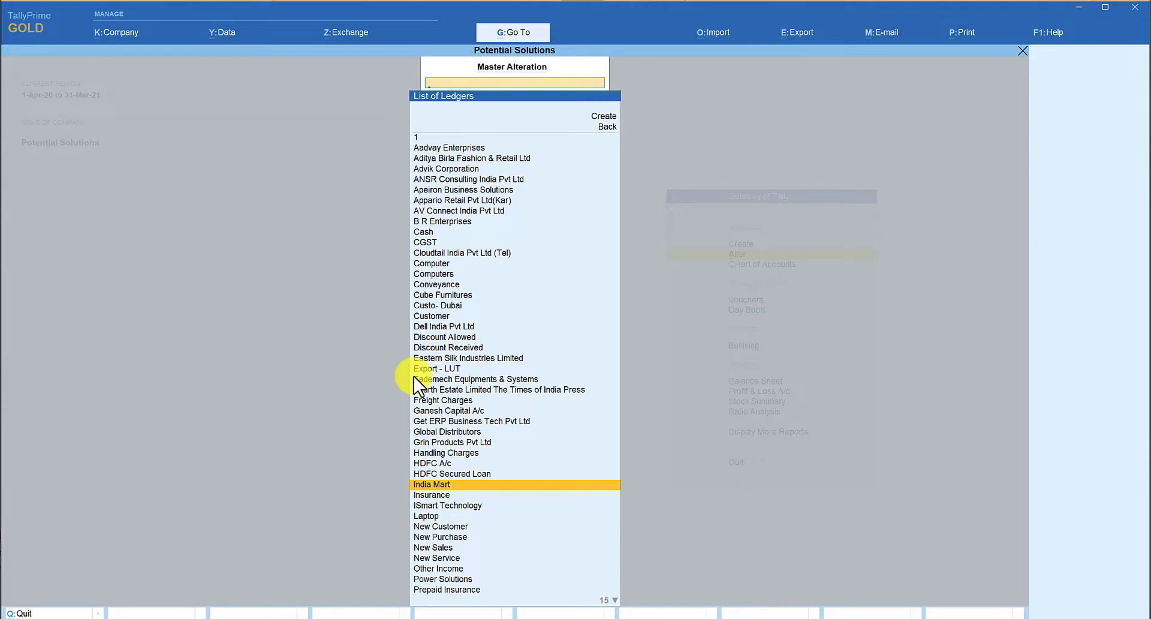
# Step: Fill in a trial sales voucher for India Mart with one Dell Laptop - I5 at 60,000 and go through its bill-wise details
pyautogui.press('Escape')
pyautogui.press('Escape')
pyautogui.press('v')
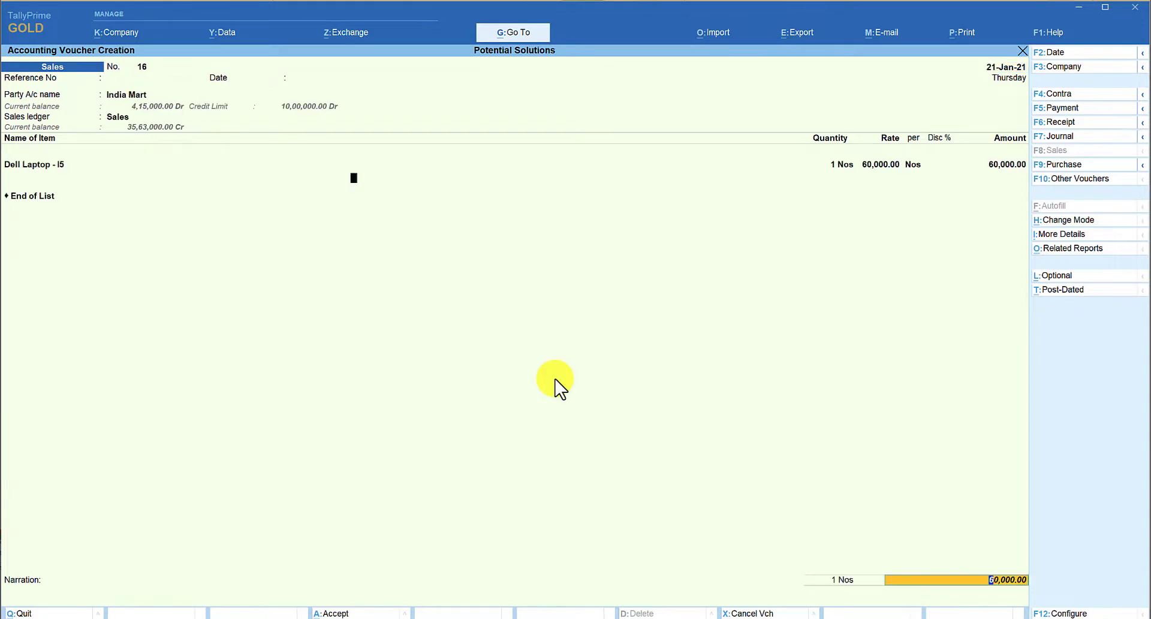
pyautogui.press('Return')
pyautogui.press('Return')
pyautogui.press('Return')
pyautogui.press('Return')
pyautogui.press('Return')
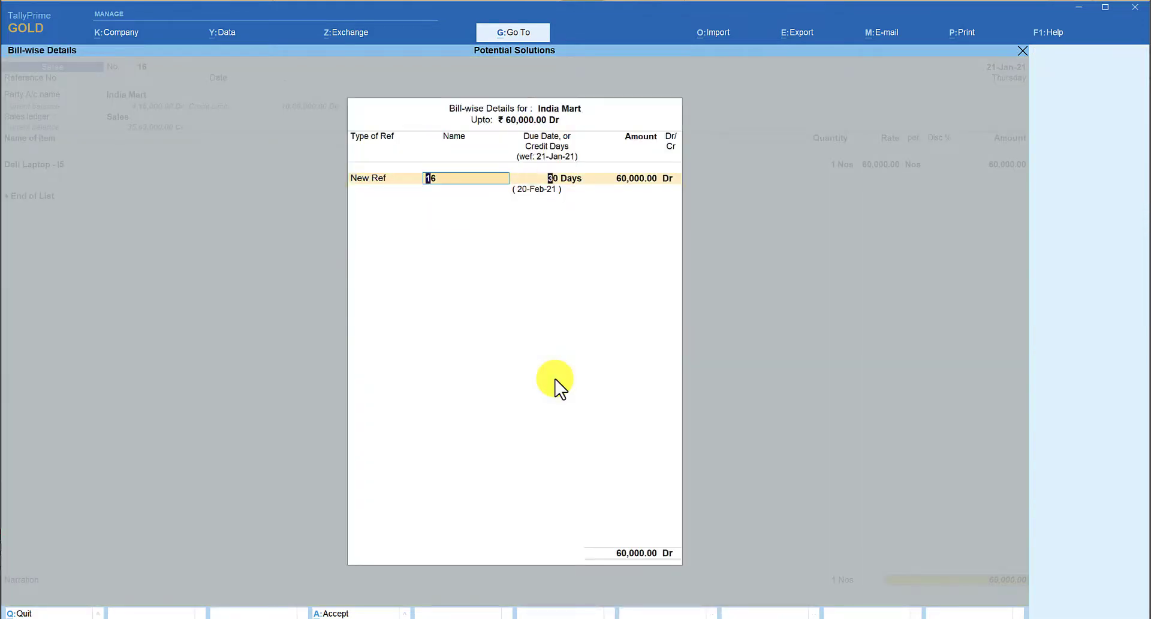
pyautogui.press('Return')
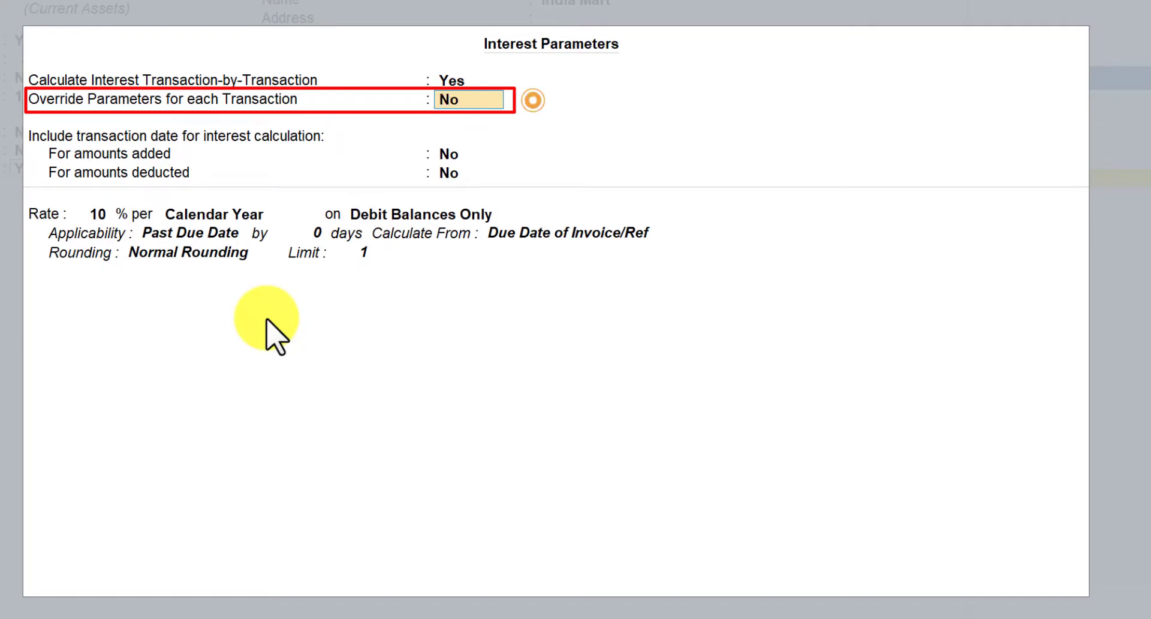
# Step: Set the override of parameters for each transaction to Yes in India Mart's interest parameters, save the ledger and return to the Gateway
pyautogui.write('y')
pyautogui.press('Return')
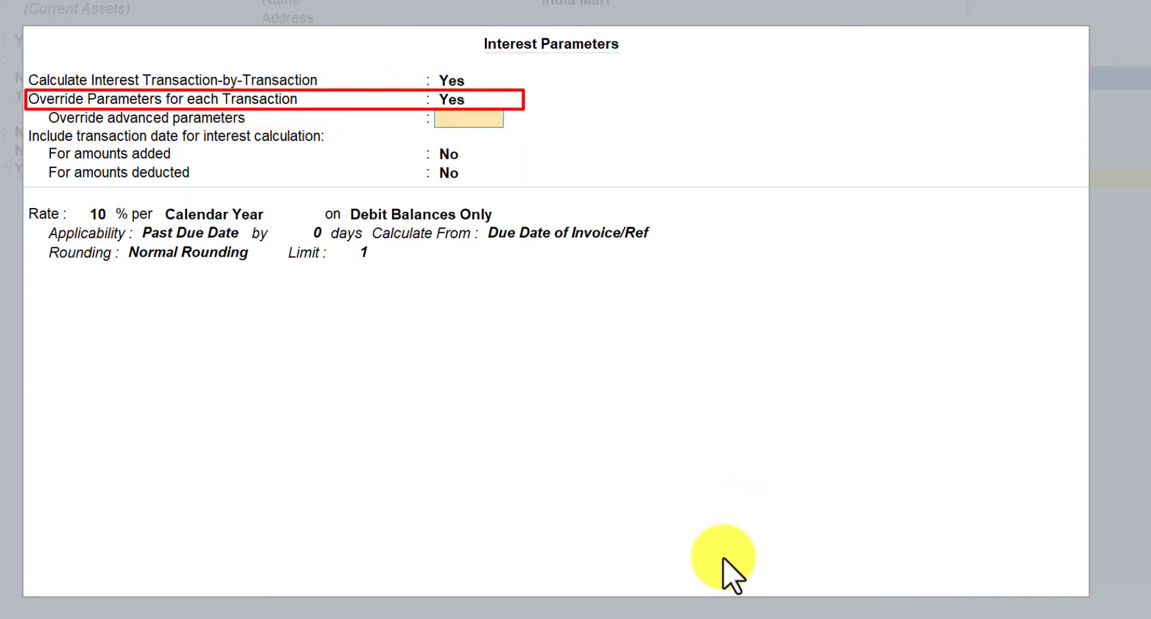
pyautogui.hotkey('ctrl', 'a')
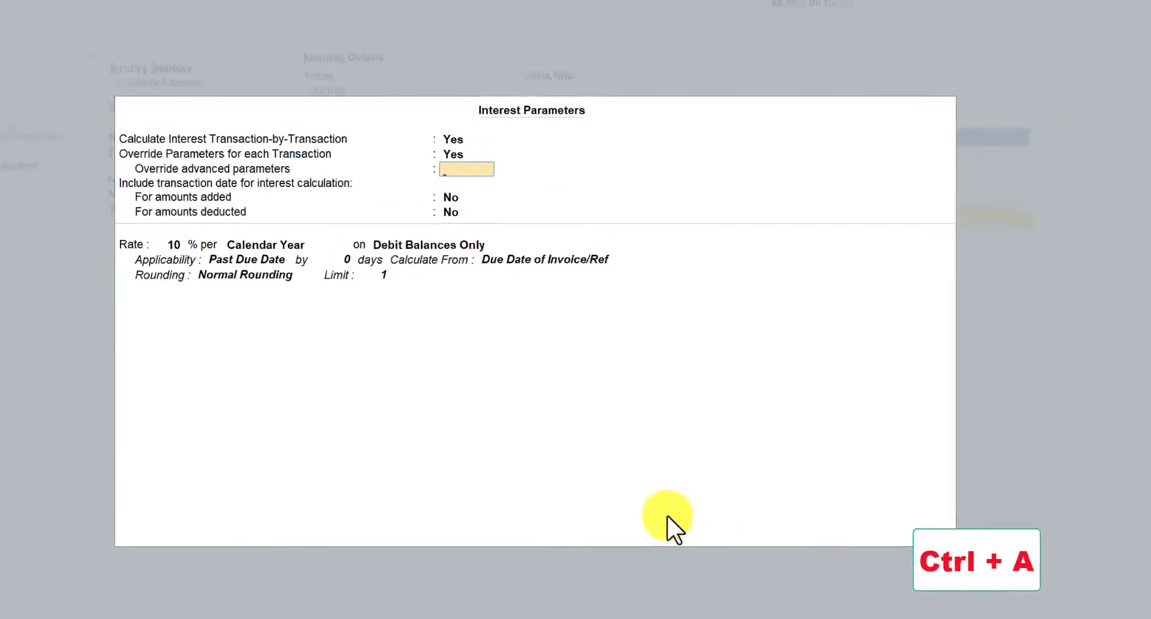
pyautogui.hotkey('ctrl', 'a')
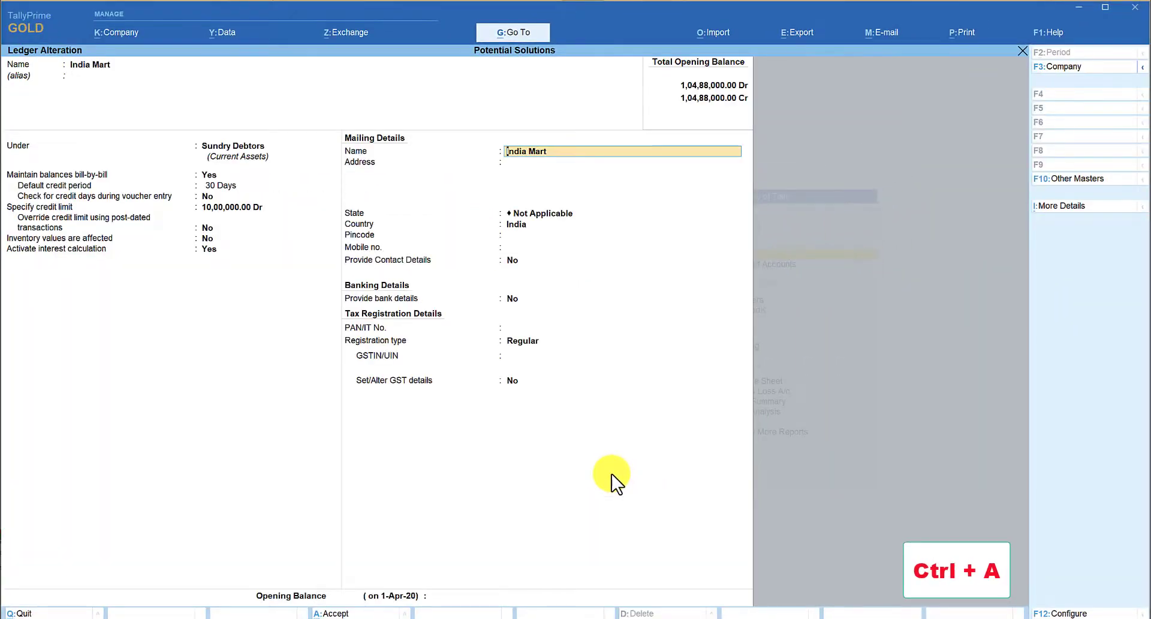
pyautogui.press('ctrl')
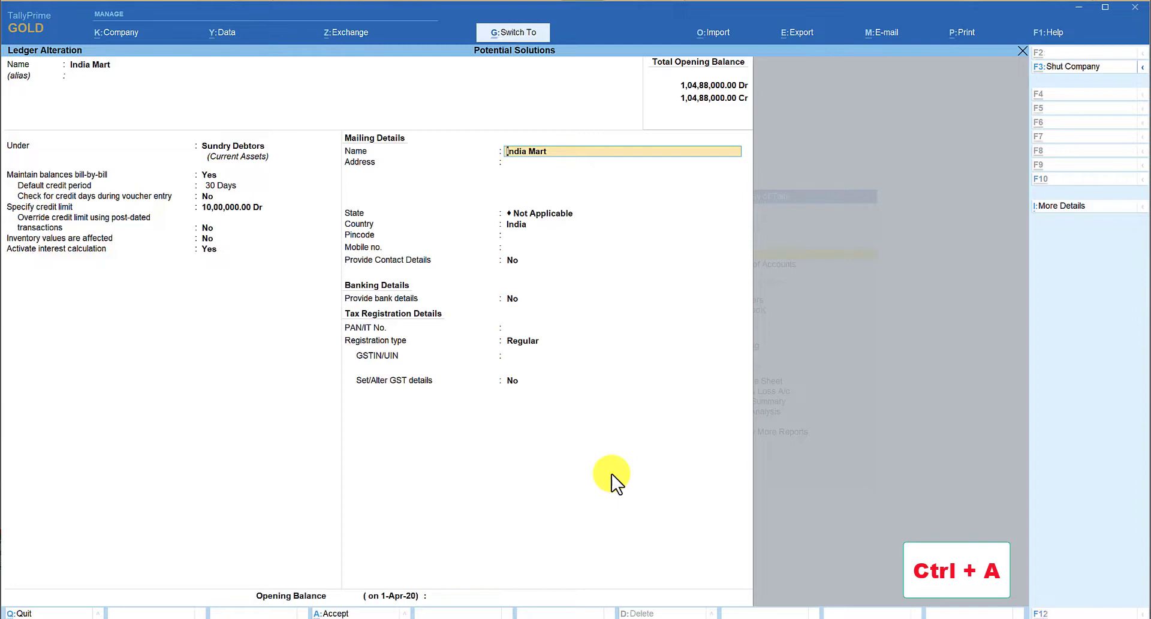
pyautogui.hotkey('ctrl', 'a')
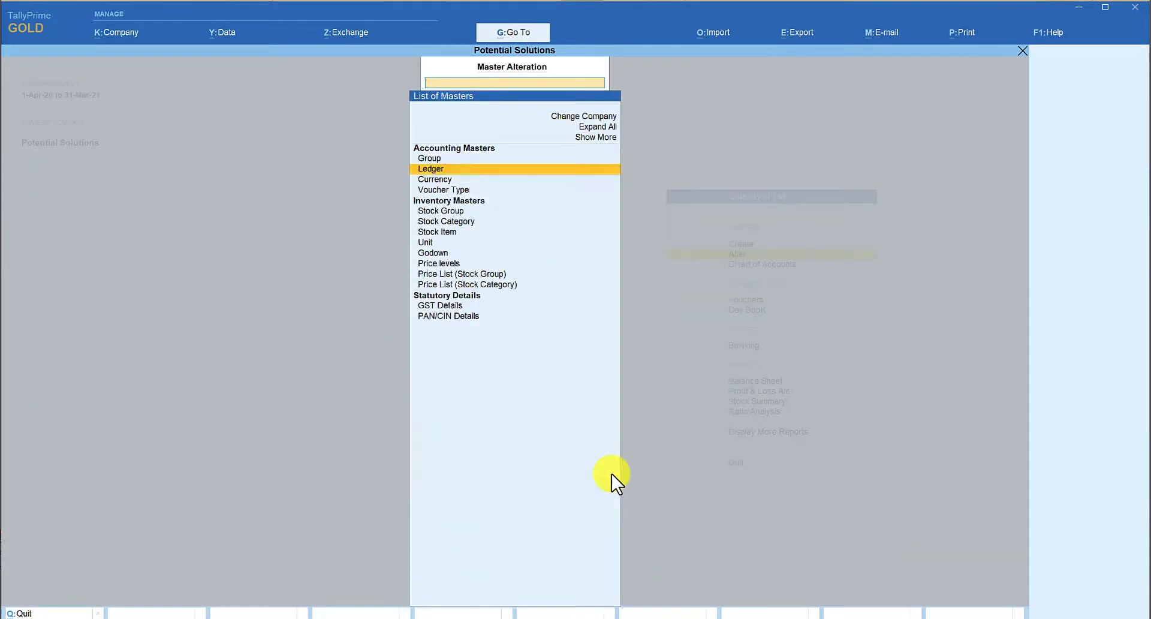
pyautogui.press('Escape')
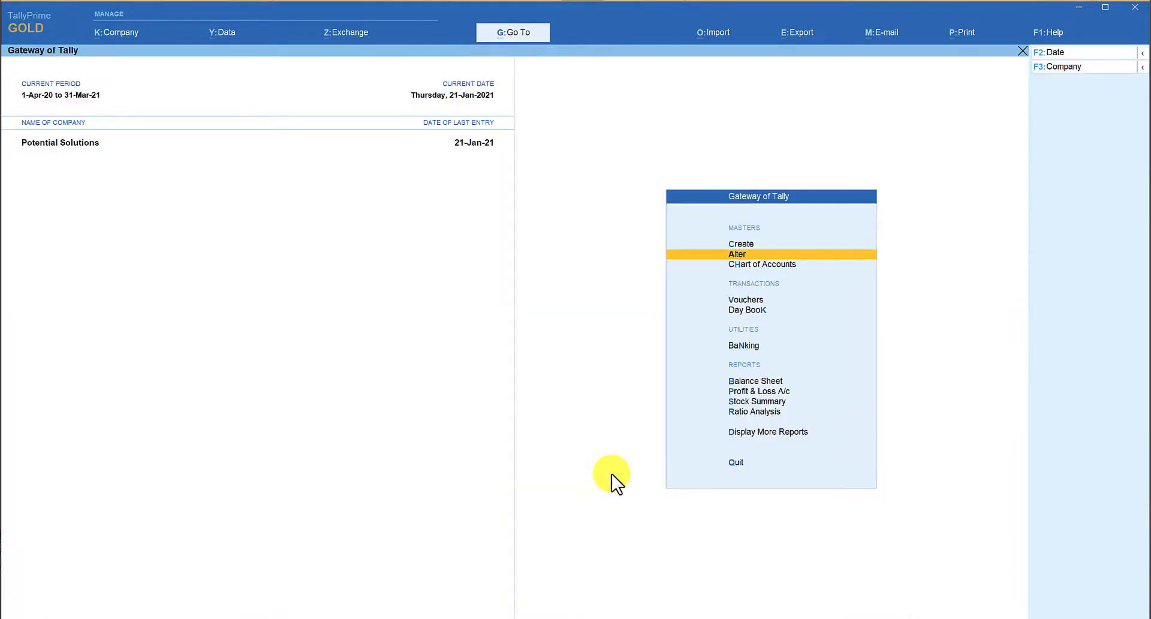
# Step: Enter a 21-Jan-21 sales voucher for India Mart with one Dell Laptop - I5 at 60,000, billed as New Ref with 30 days' credit
pyautogui.press('v')
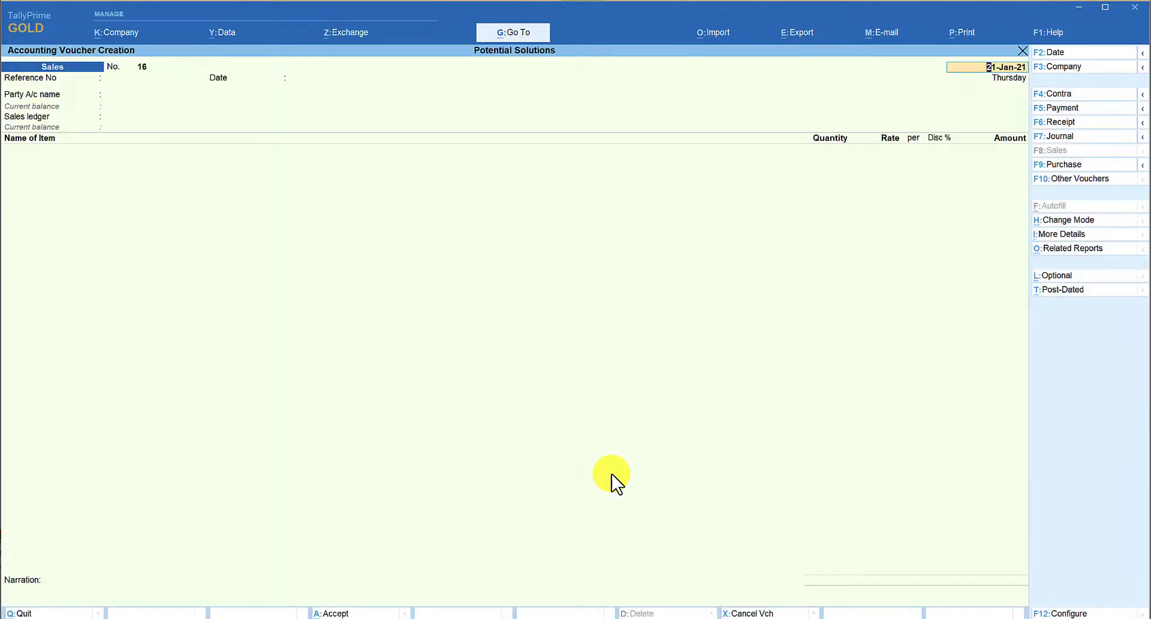
pyautogui.press('Return')
pyautogui.press('Return')
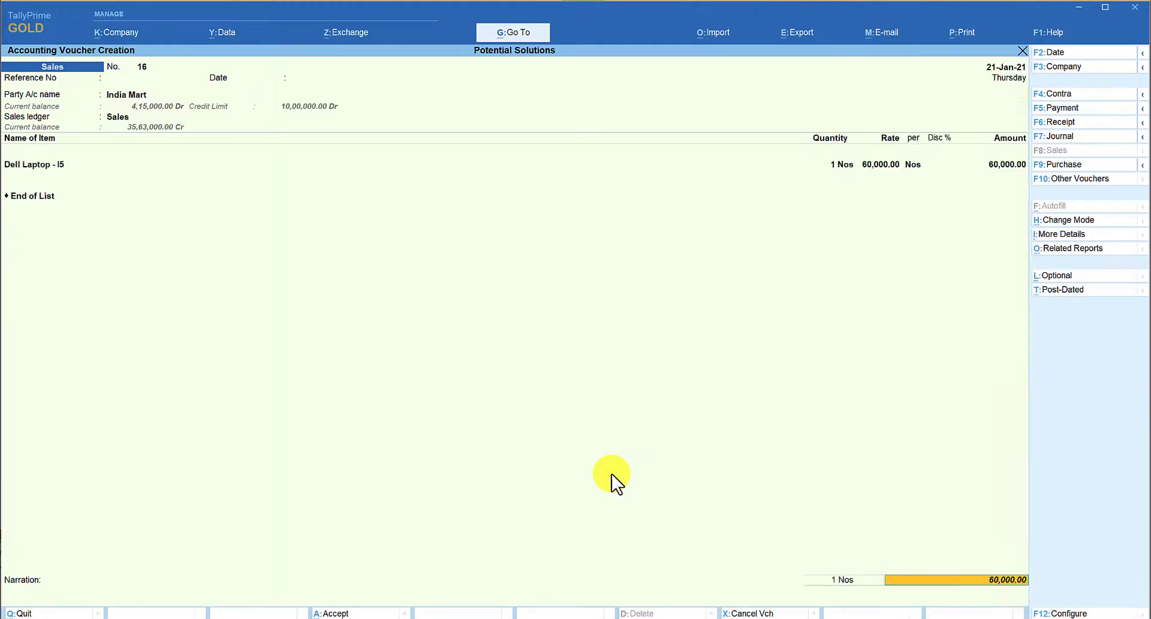
pyautogui.press('Return')
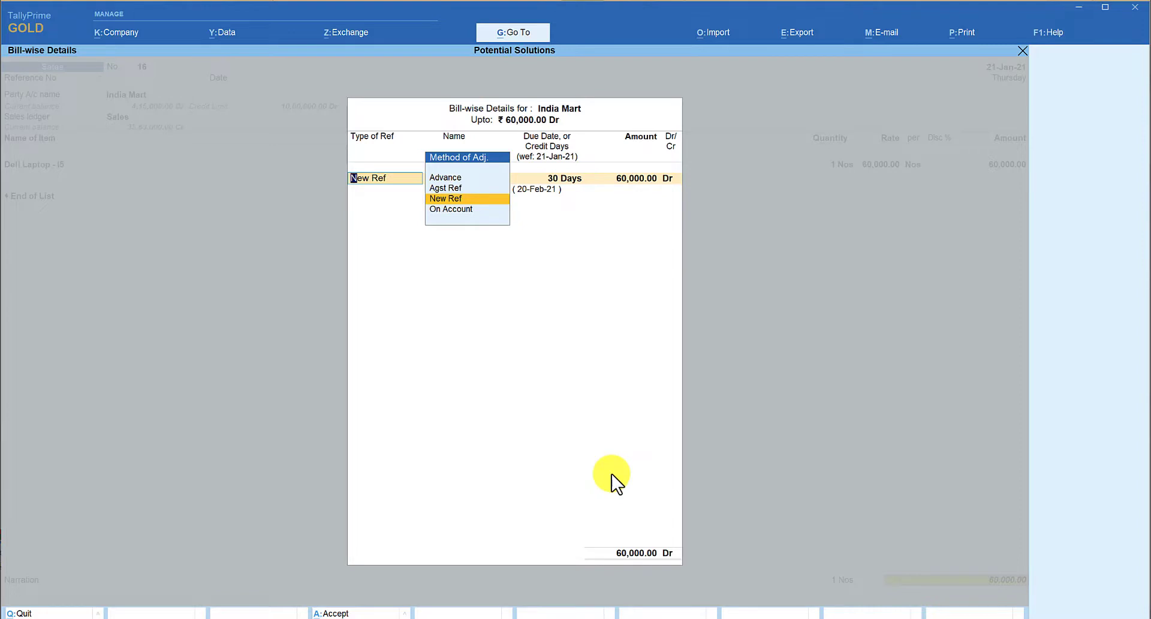
pyautogui.press('Return')
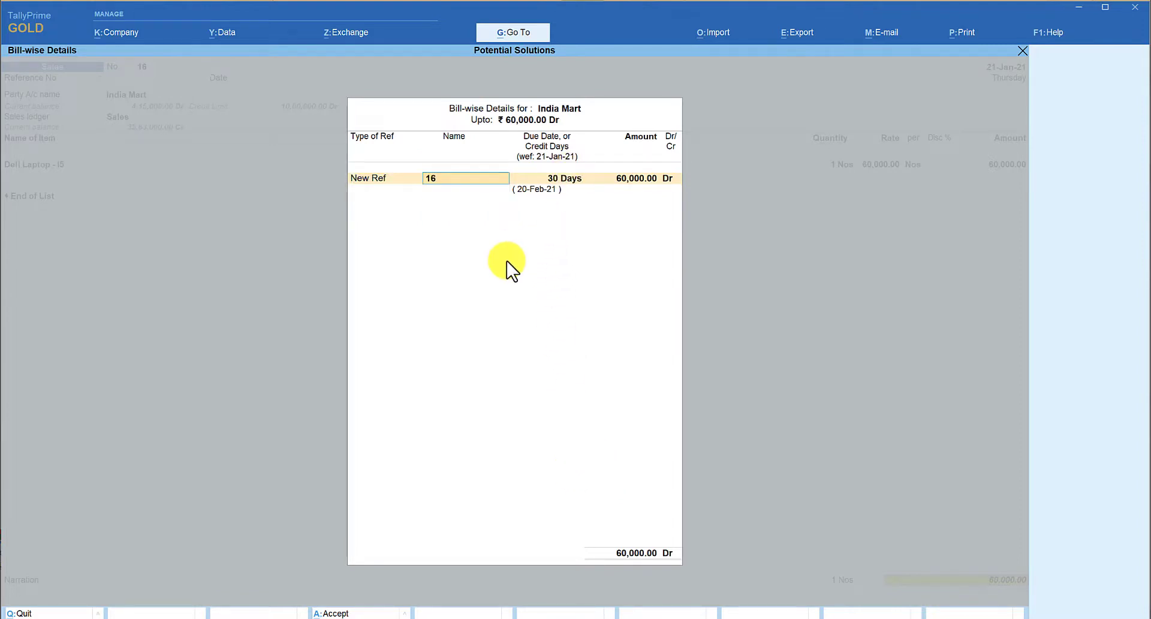
pyautogui.press('Return')
pyautogui.press('Return')
pyautogui.press('Return')
pyautogui.press('Return')
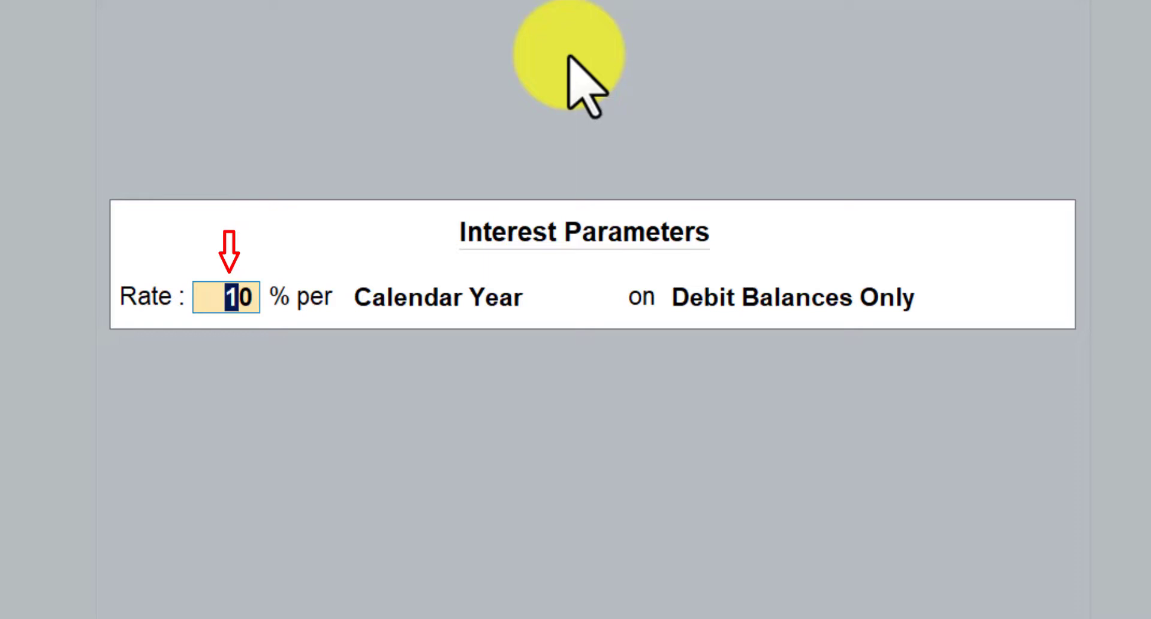
# Step: Set the bill's interest rate to 12% per Calendar Year on Debit Balances Only and accept the sales voucher
pyautogui.write('12')
pyautogui.press('Return')
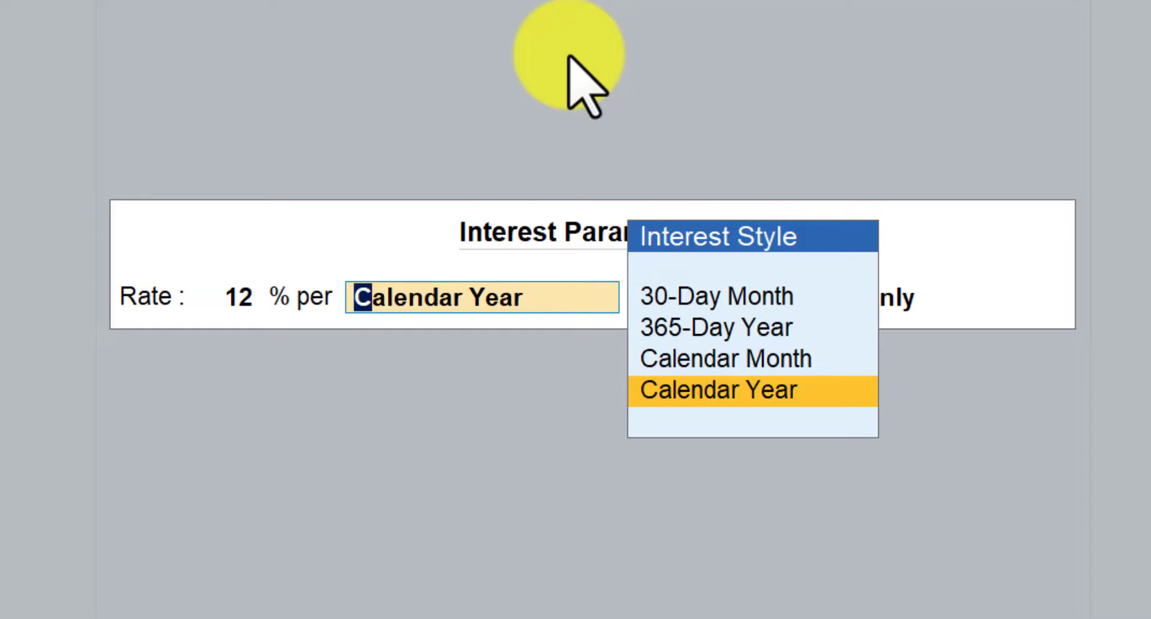
pyautogui.press('Return')
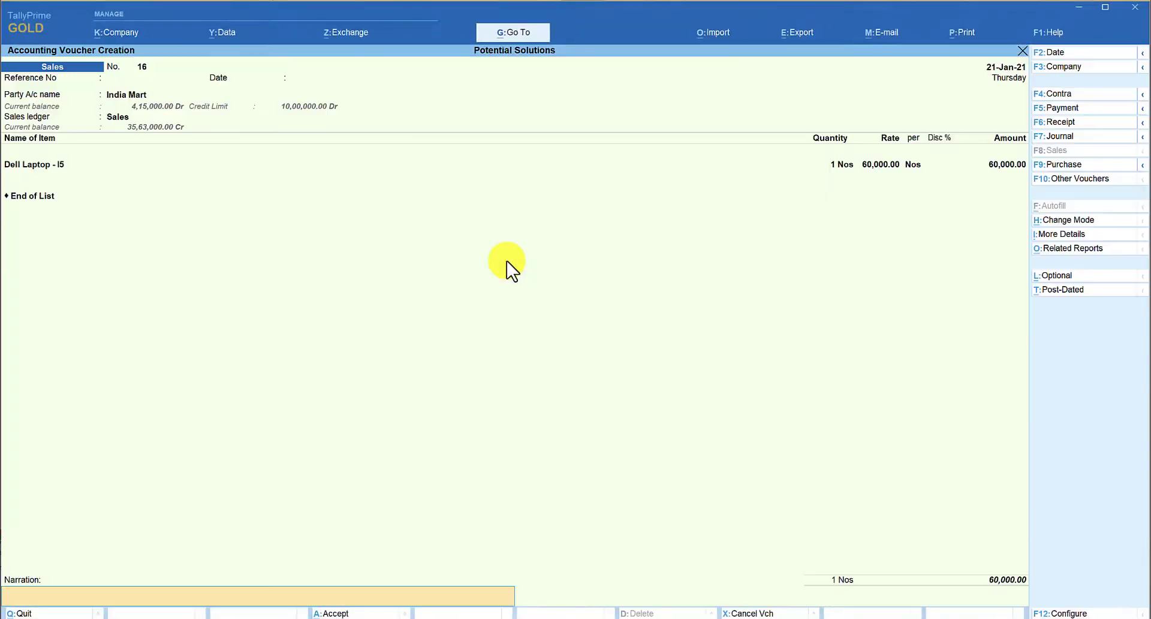
pyautogui.press('Return')
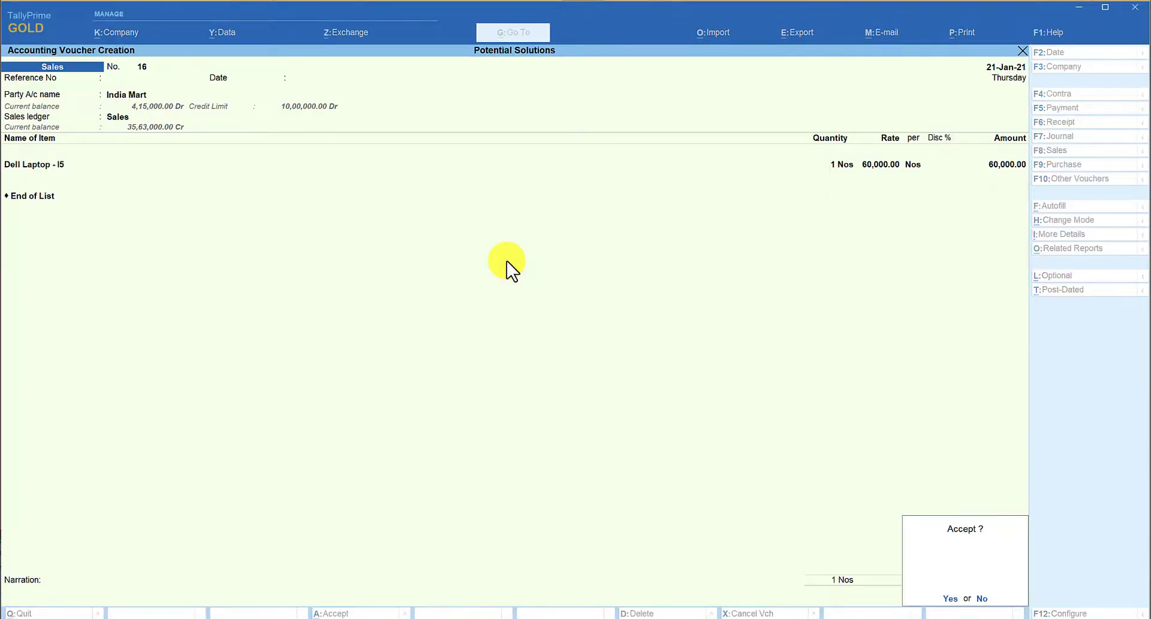
pyautogui.press('Return')
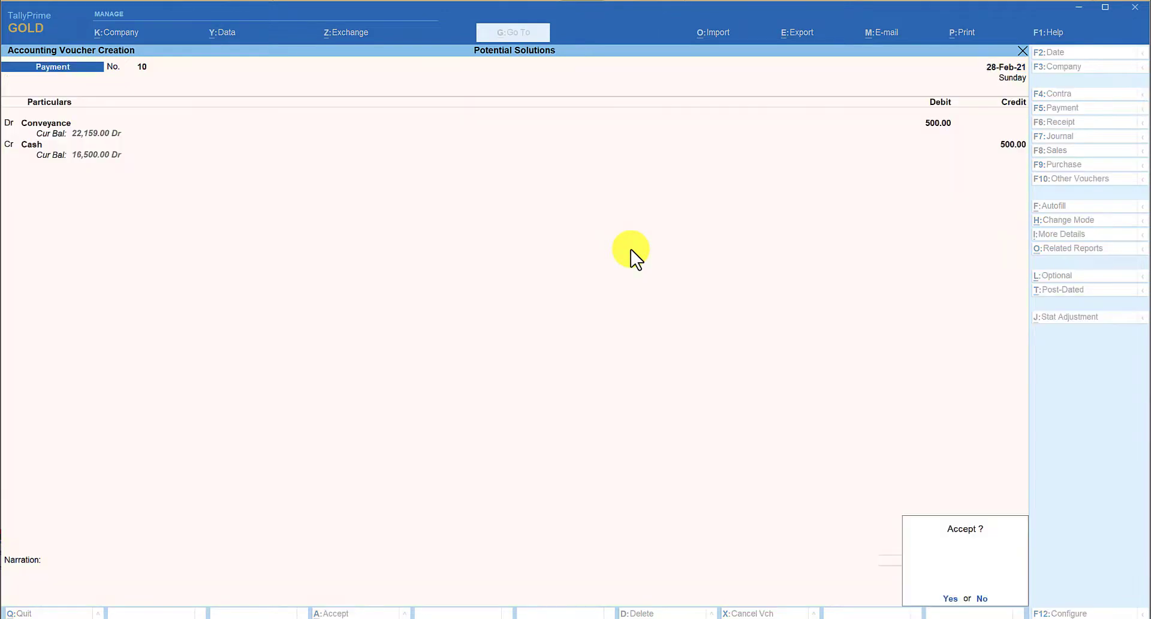
# Step: Accept the payment voucher dated 28-Feb-21 that debits Conveyance and credits Cash with 500.00
pyautogui.press('Return')
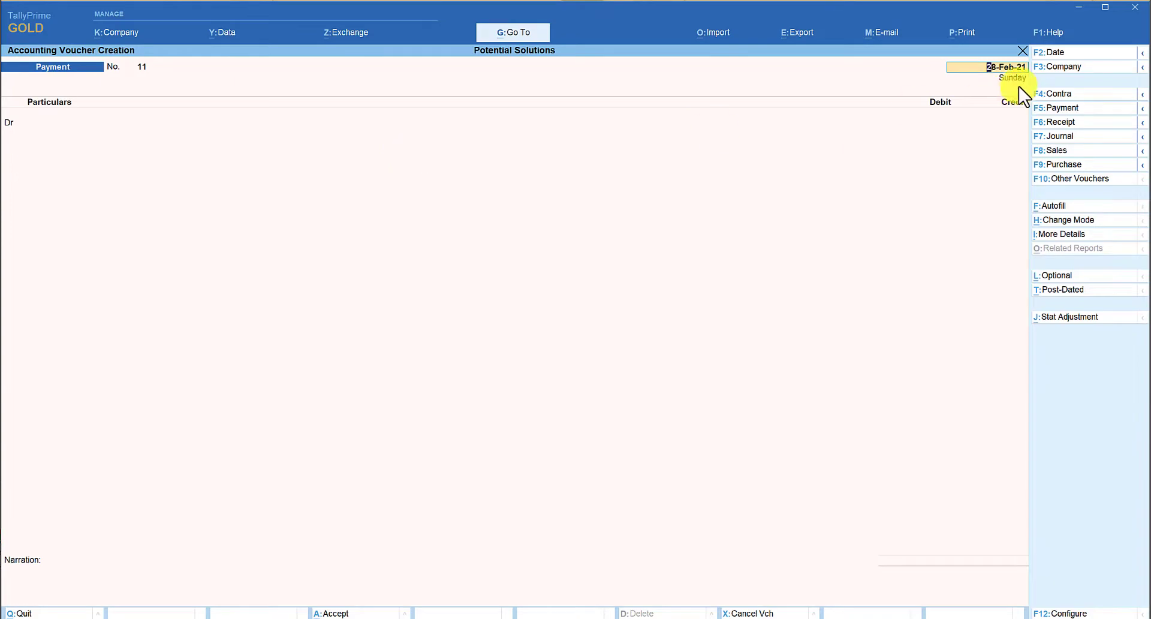
# Step: Quit voucher creation without entering another payment and return to the Gateway
pyautogui.press('BackSpace')
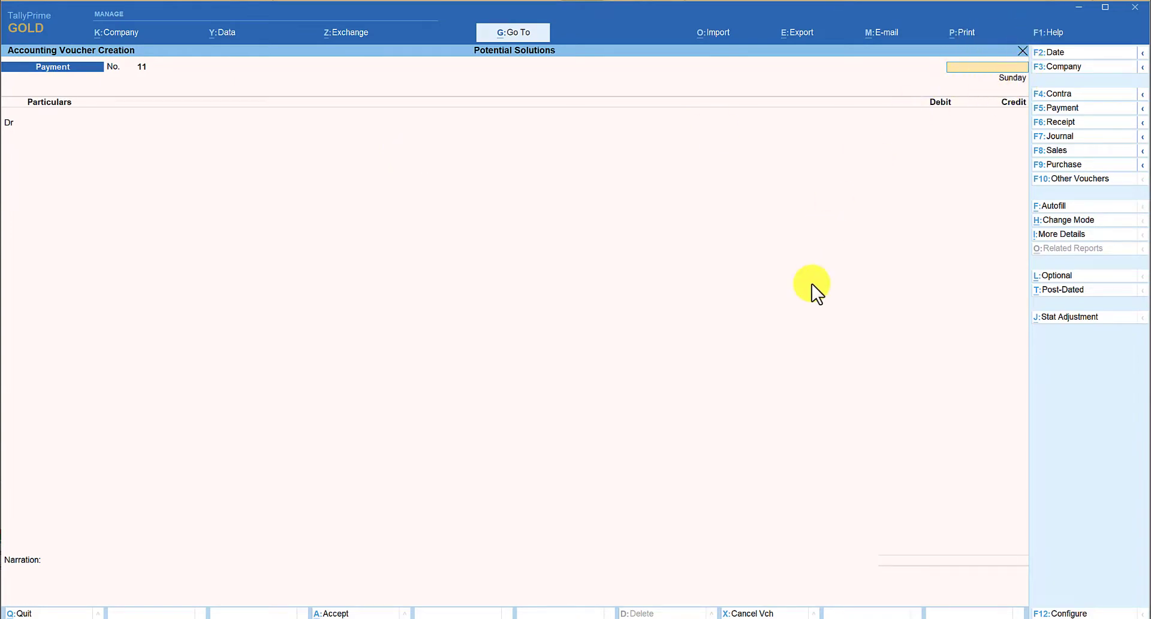
pyautogui.press('Escape')
pyautogui.press('y')
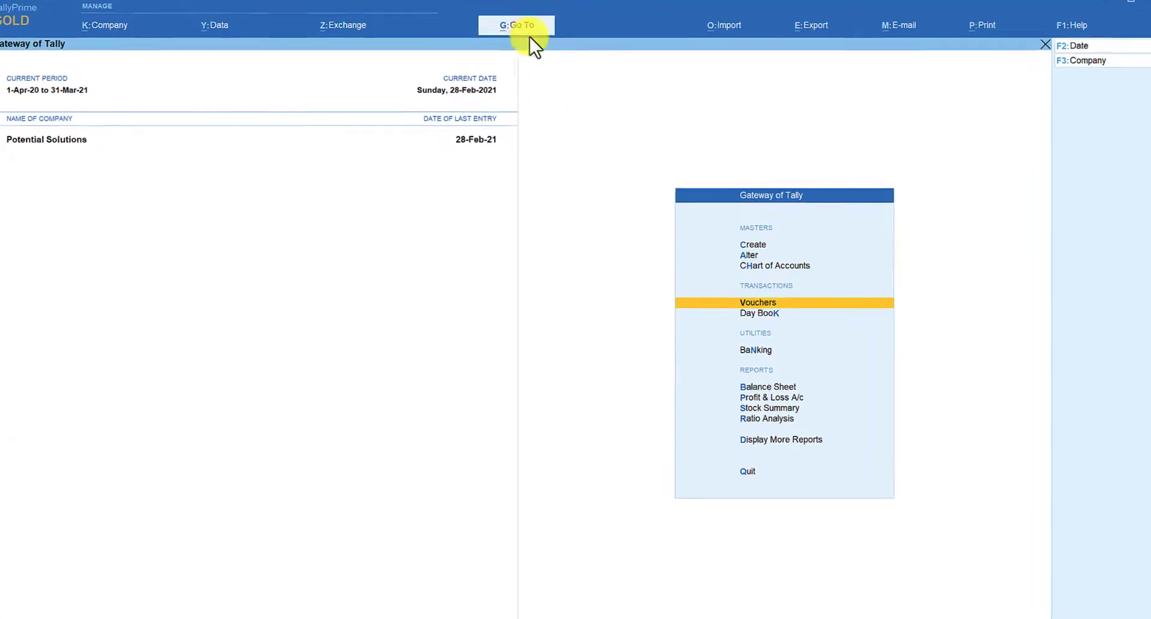
# Step: Open the Ledger Interest Calculation report for India Mart and expand the interest details of the 21-Jan-21 bill
pyautogui.click(529, 35)
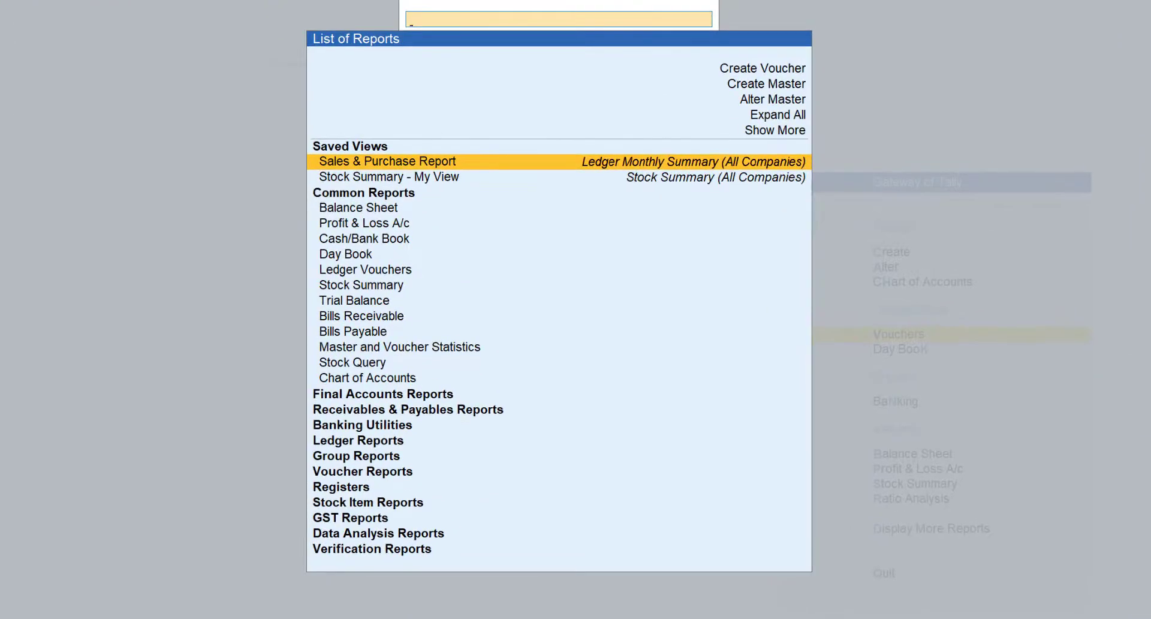
pyautogui.write('Inter')
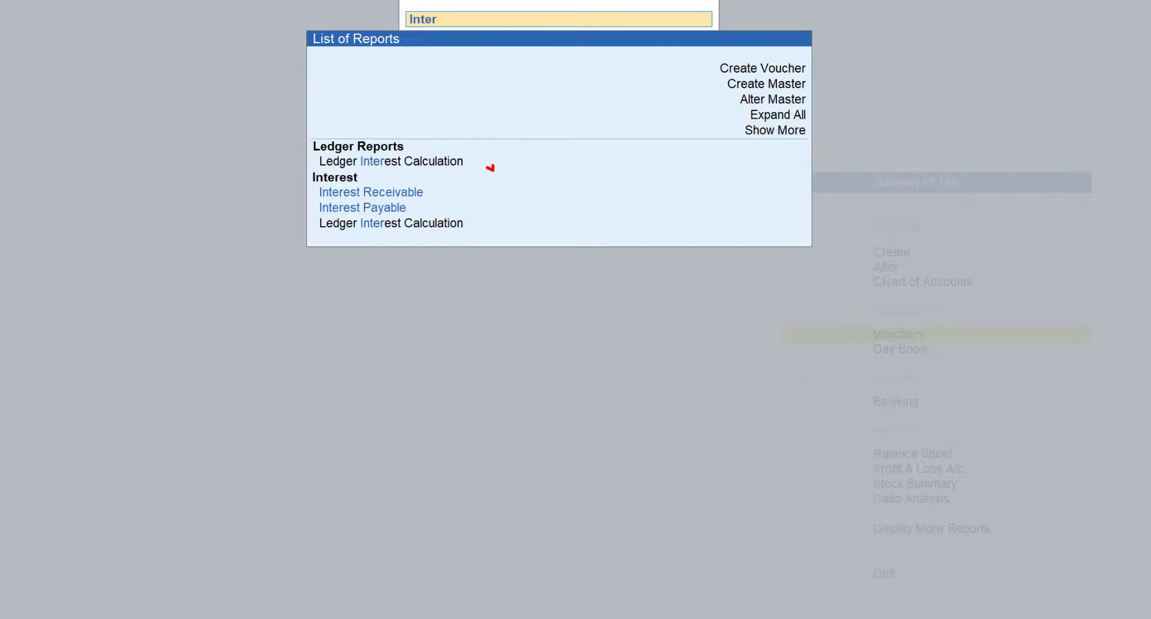
pyautogui.press('Up')
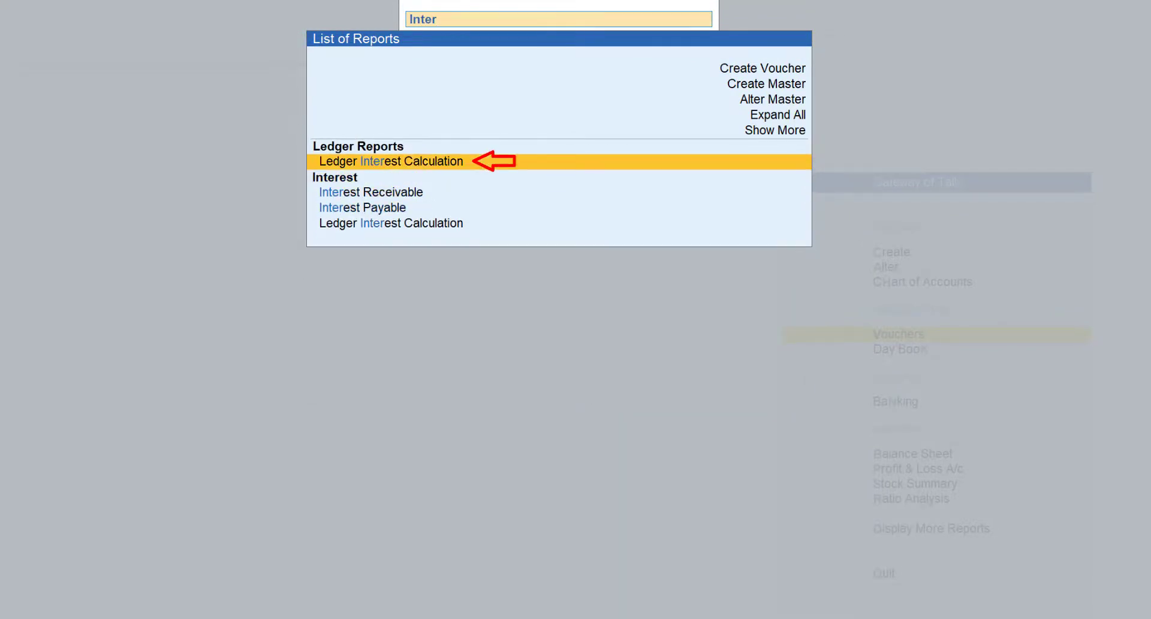
pyautogui.press('Return')
pyautogui.press('Down')
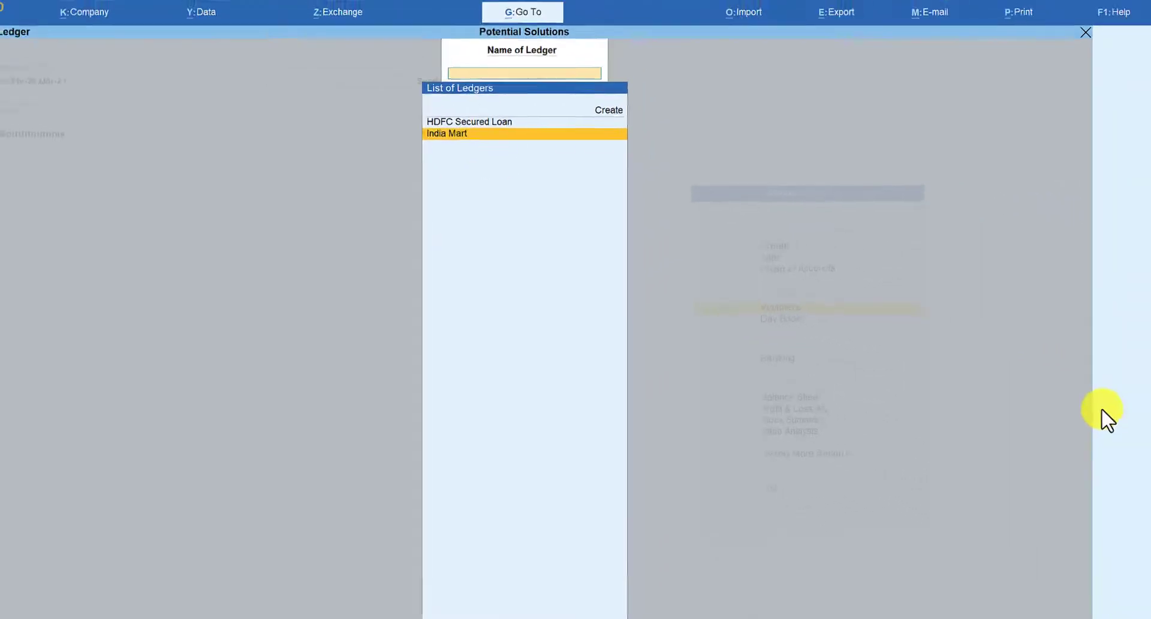
pyautogui.press('Return')
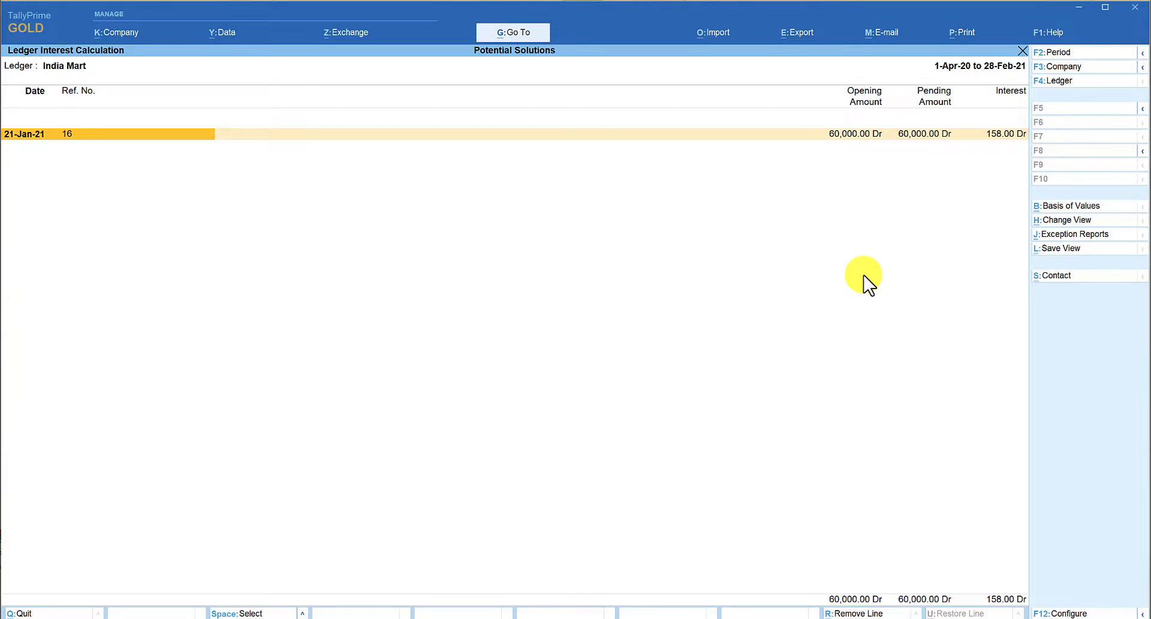
pyautogui.hotkey('alt', 'F5')
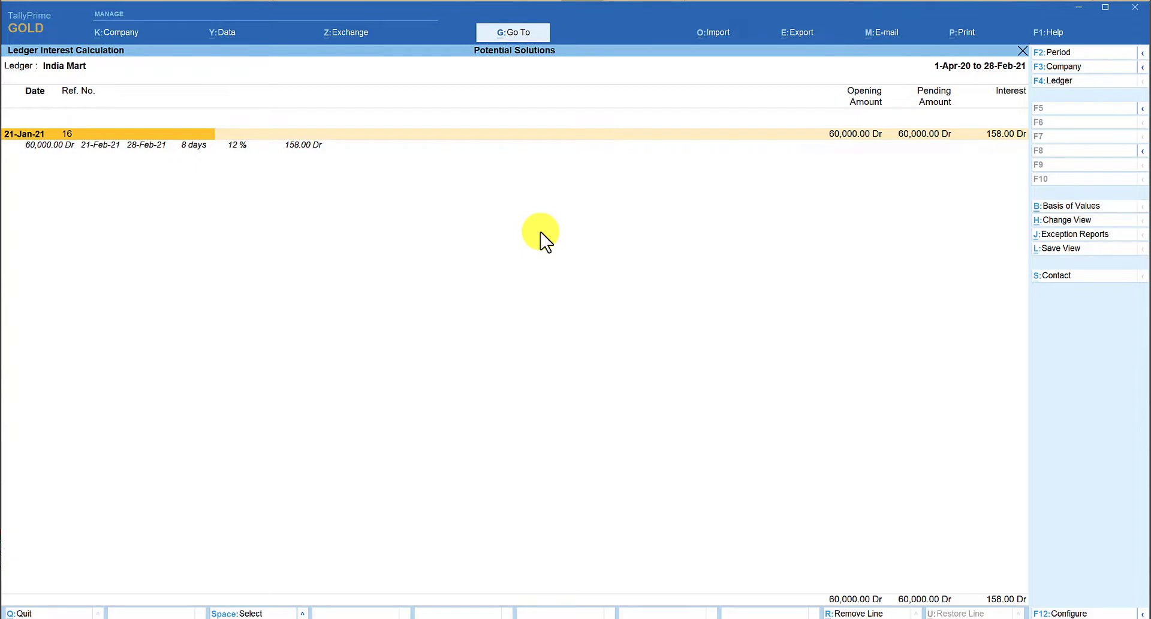
# Step: Create a 28-Feb-21 sales voucher for India Mart with one Dell Laptop - I7 at 72,000
pyautogui.click(513, 34)
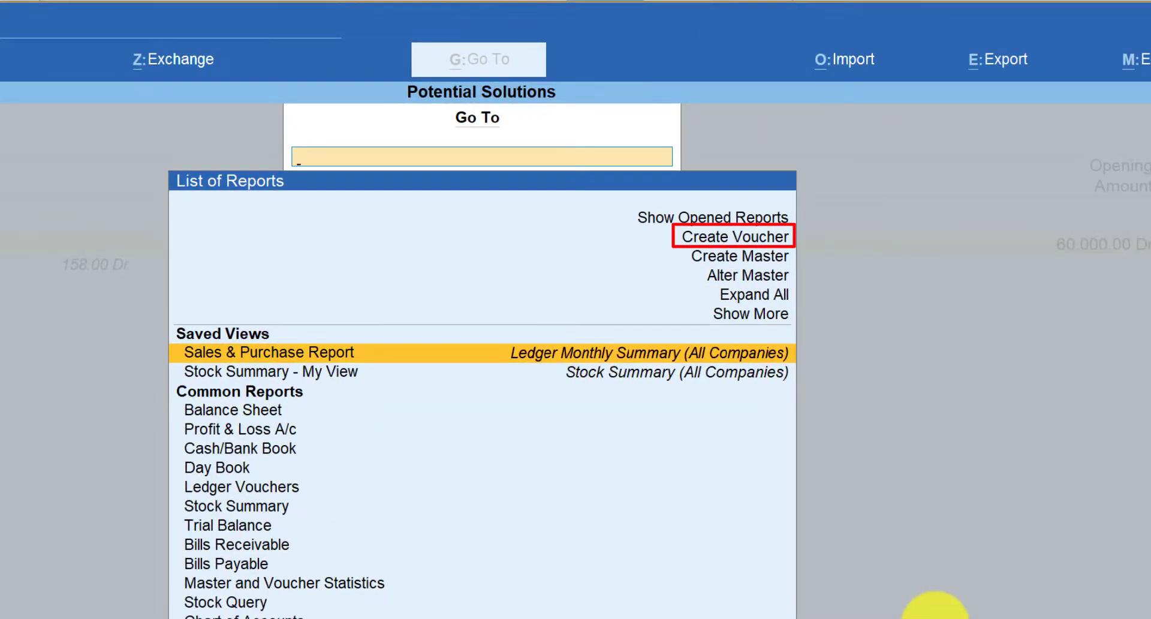
pyautogui.press('Up')
pyautogui.press('Up')
pyautogui.press('Up')
pyautogui.press('Up')
pyautogui.press('Up')
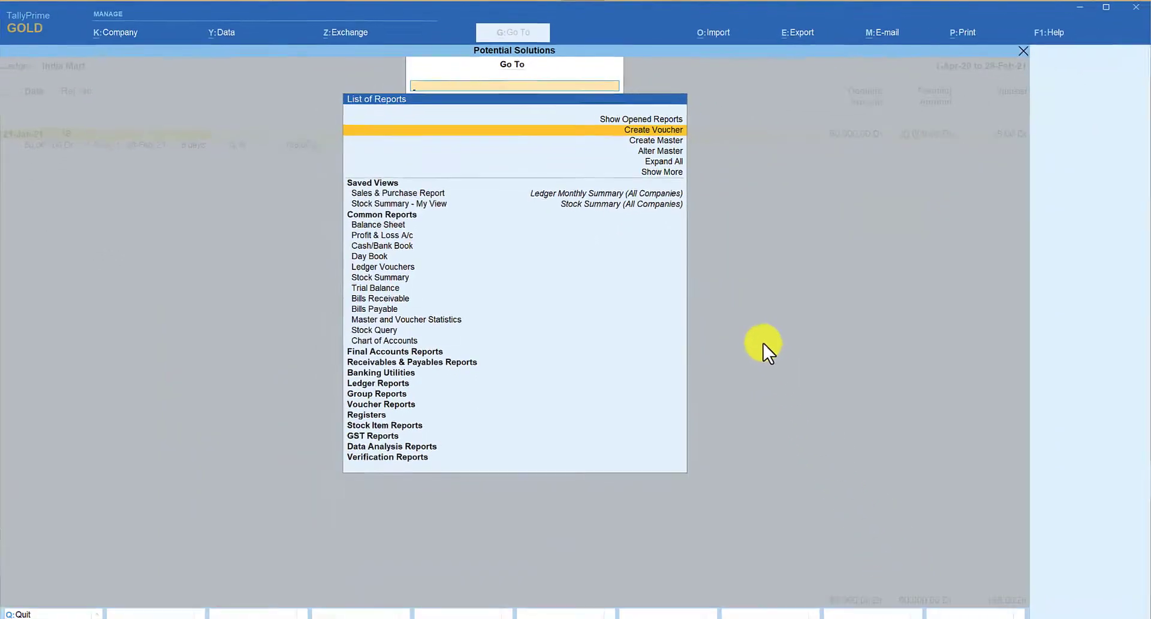
pyautogui.press('Return')
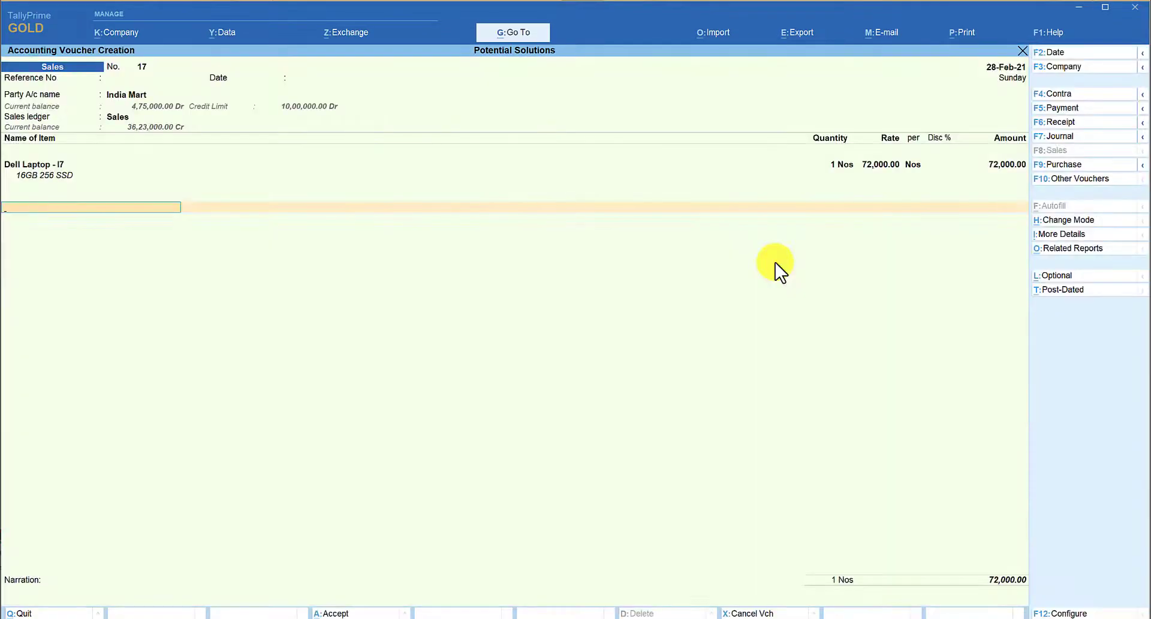
pyautogui.press('Return')
pyautogui.press('Return')
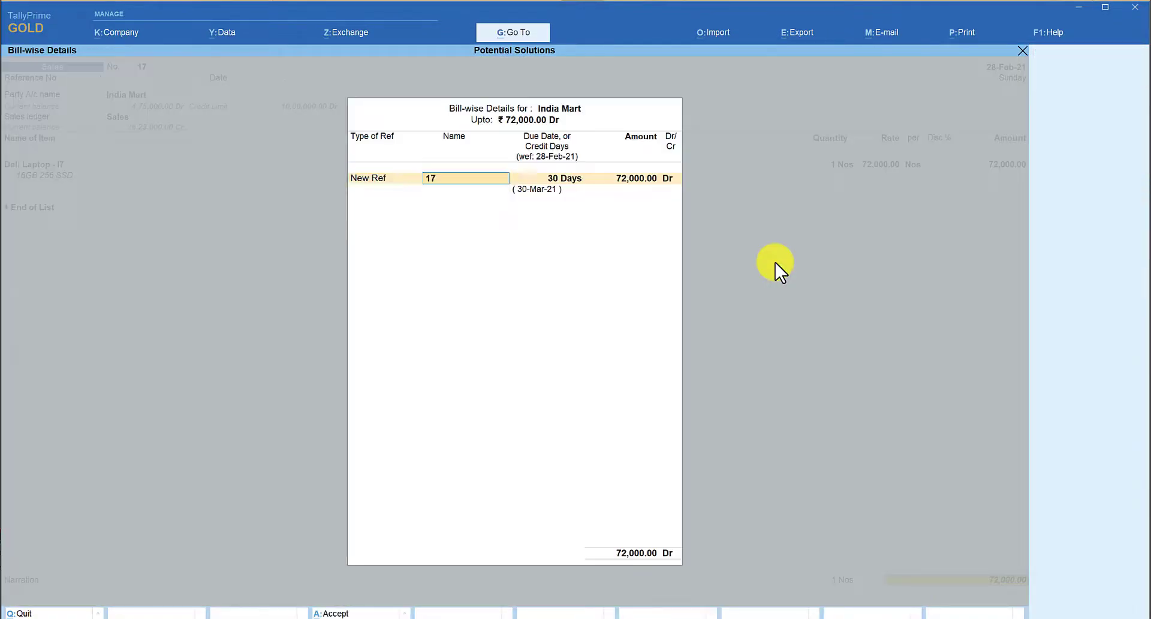
# Step: Set the credit period of the New Ref bill 17 to 10 days for the full 72,000.00 Dr
pyautogui.press('Return')
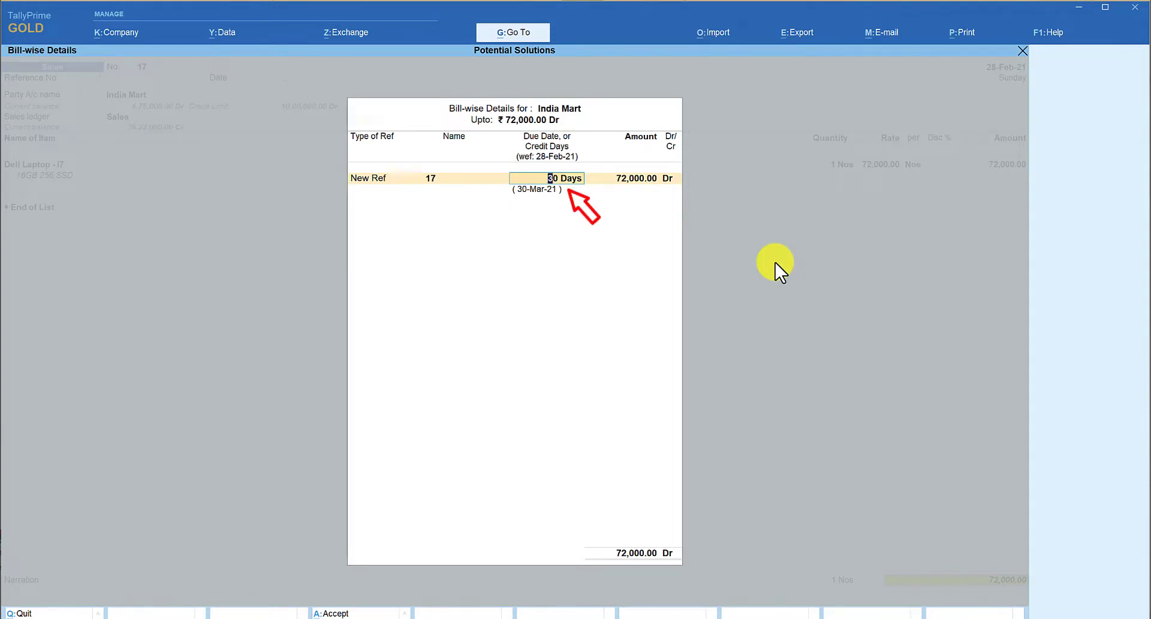
pyautogui.write('10')
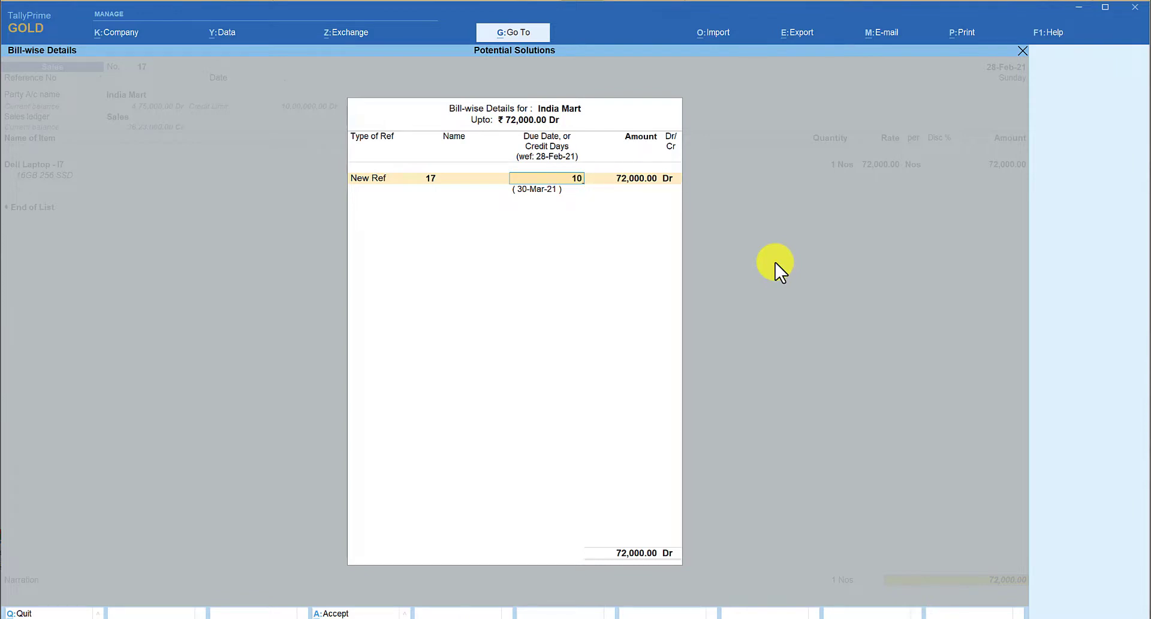
pyautogui.press('Return')
pyautogui.press('Return')
# Step: Set bill 17's interest rate to 8% per Calendar Year on Debit Balances Only and accept the sales voucher
pyautogui.press('Return')
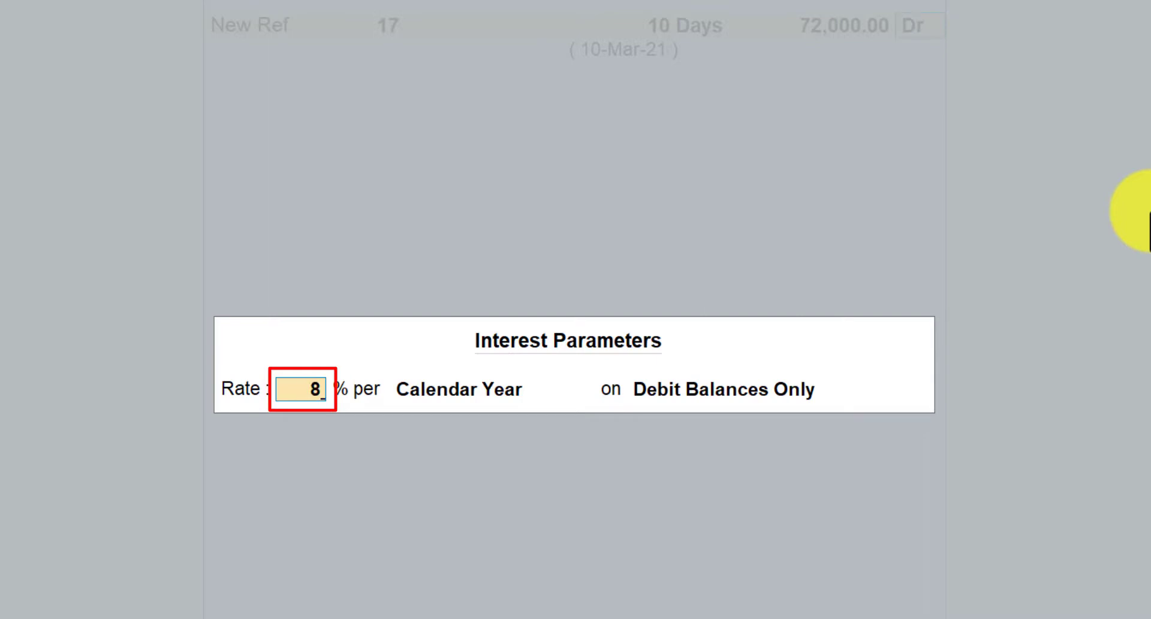
pyautogui.press('Return')
pyautogui.press('Return')
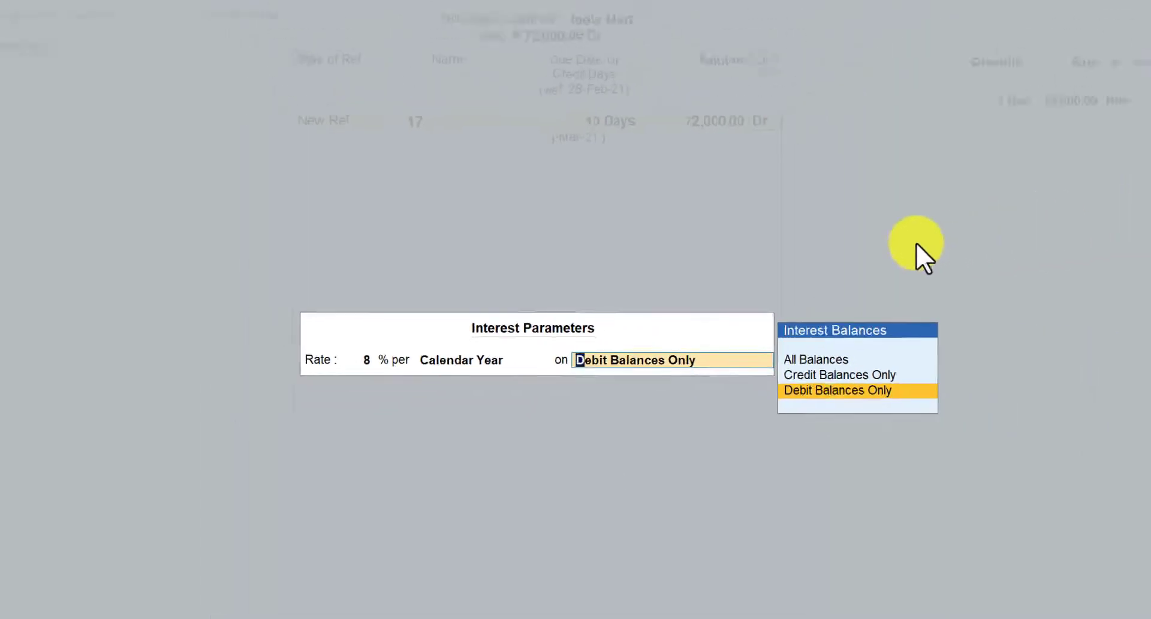
pyautogui.press('Return')
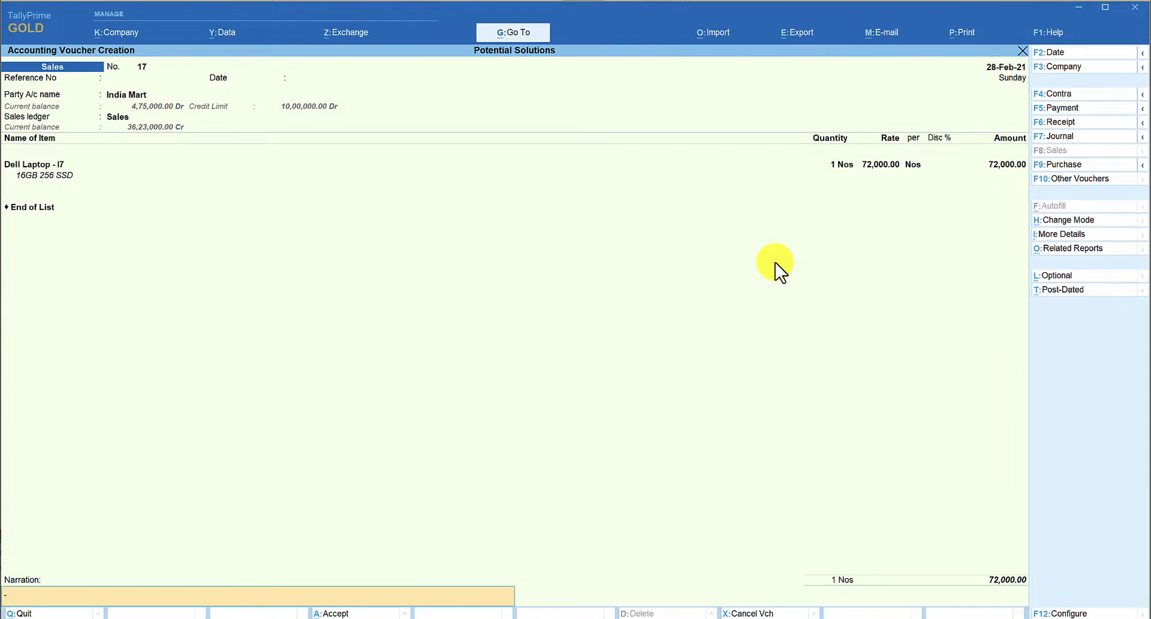
pyautogui.press('Return')
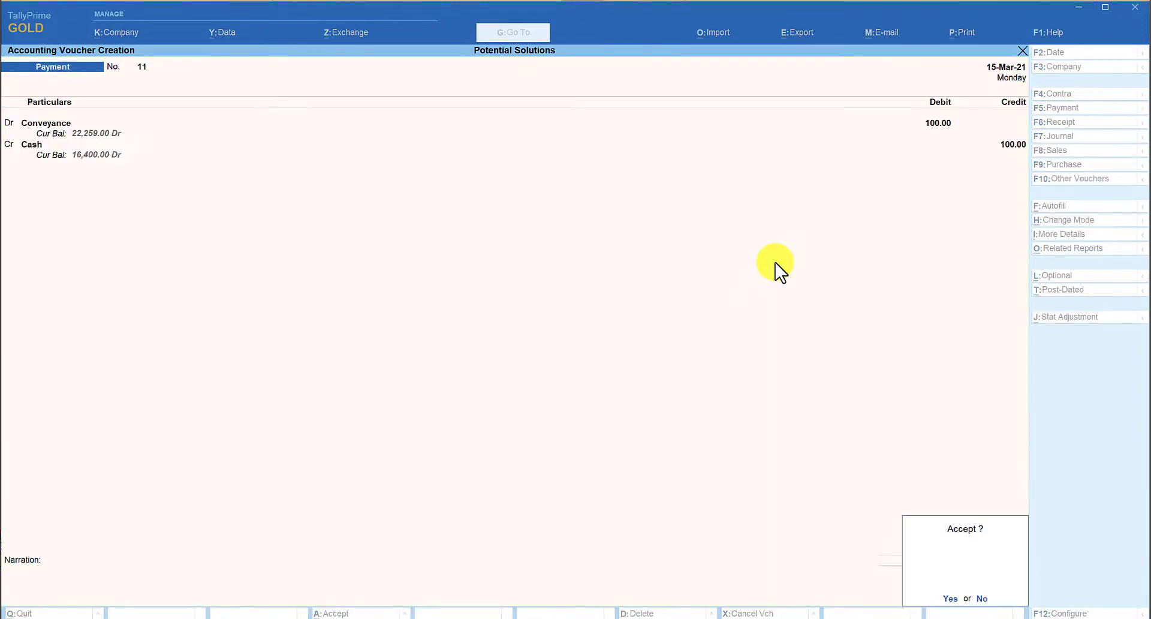
# Step: Accept the 15-Mar-21 payment voucher debiting Conveyance and crediting Cash with 100.00, and return to India Mart's interest report
pyautogui.press('Return')
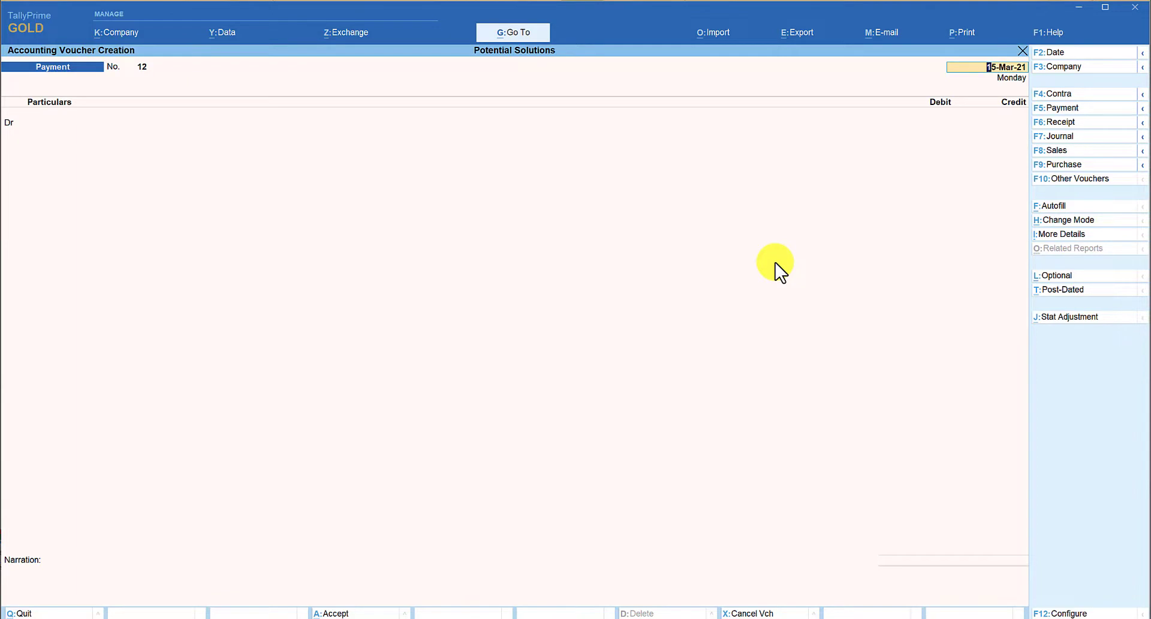
pyautogui.press('Escape')
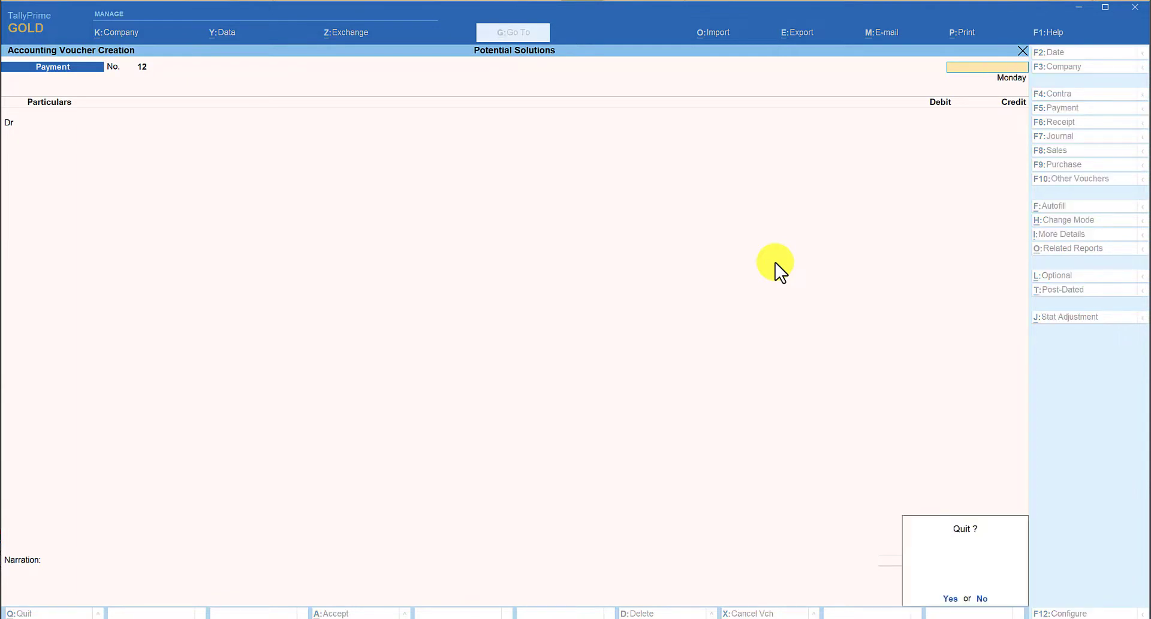
pyautogui.press('Return')
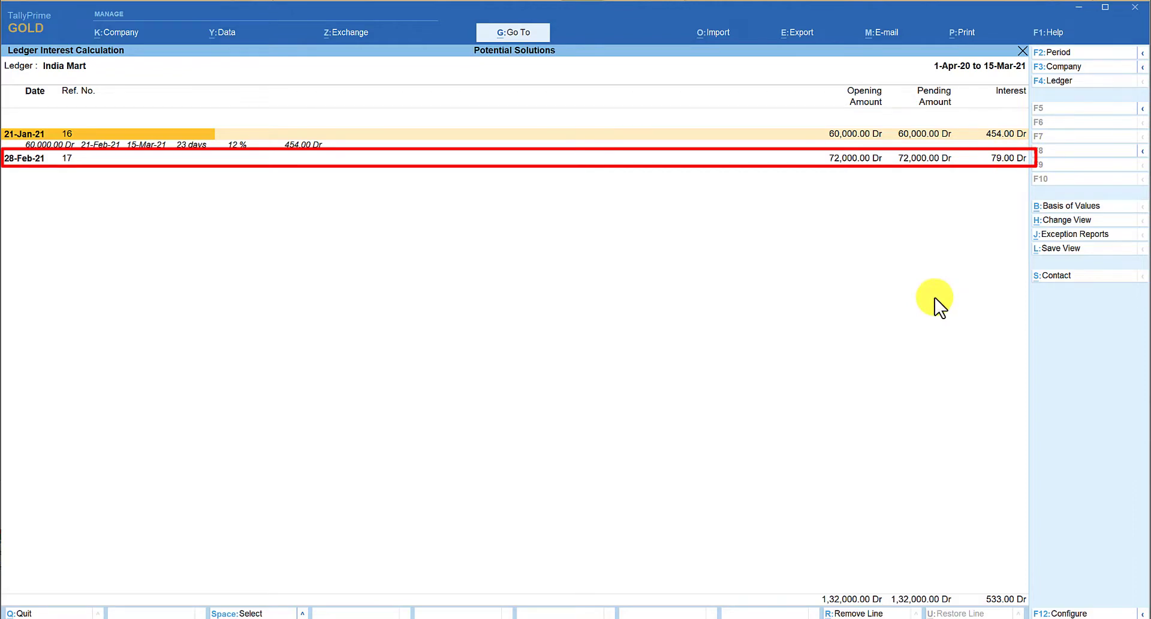
# Step: Expand the interest details of the 28-Feb-21 bill in India Mart's interest calculation report
pyautogui.press('Down')
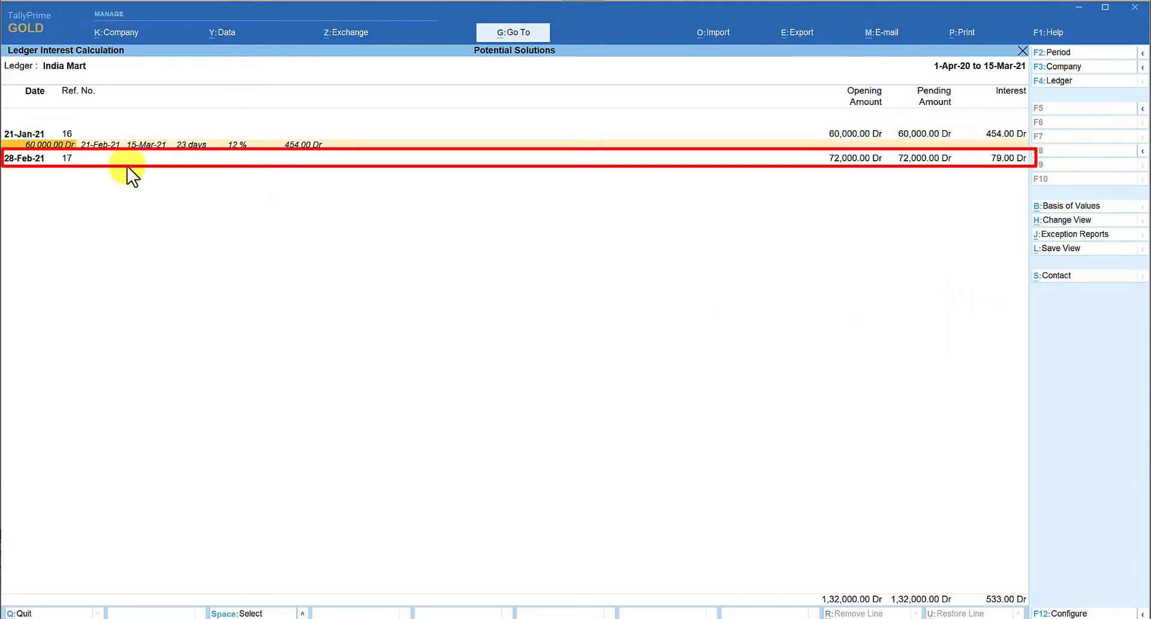
pyautogui.click(64, 159)
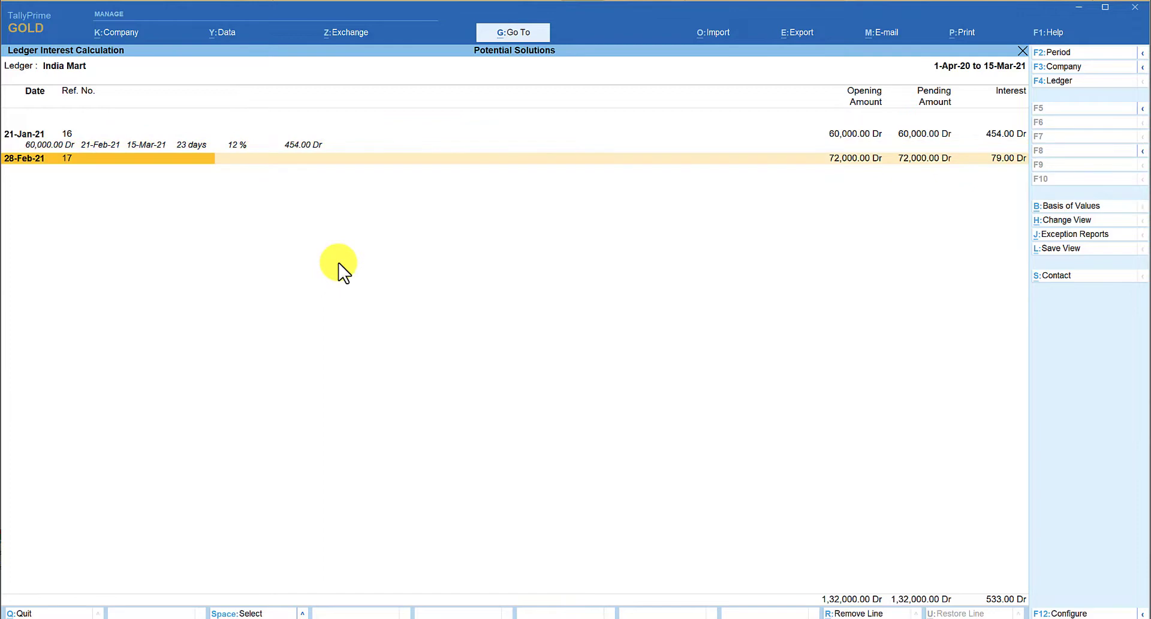
pyautogui.hotkey('shift', 'Return')
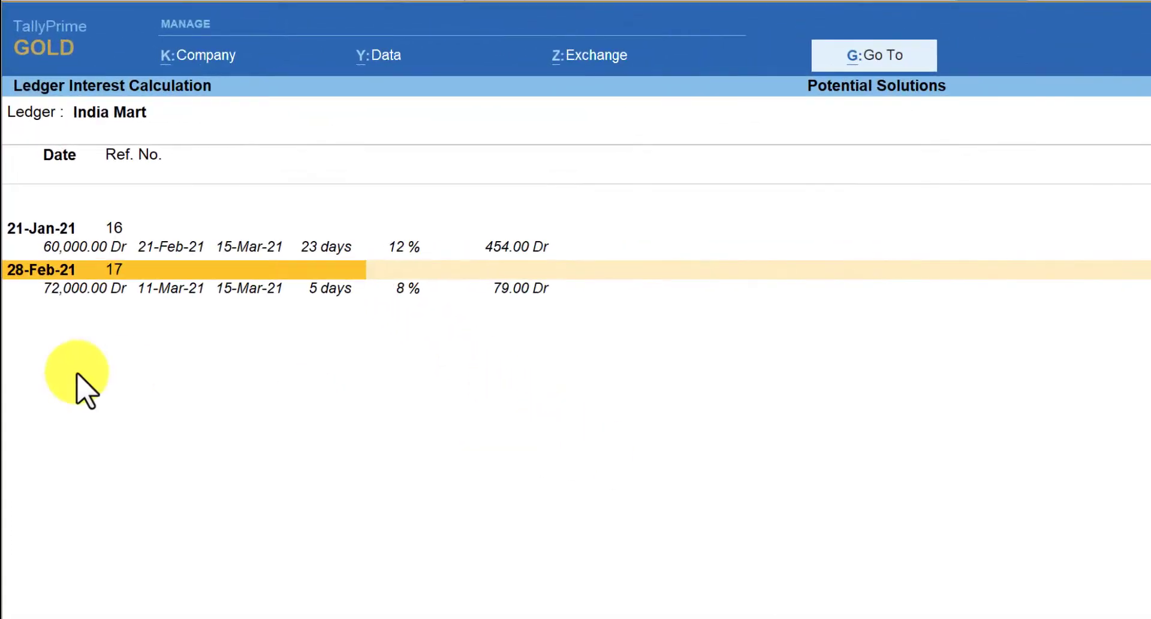